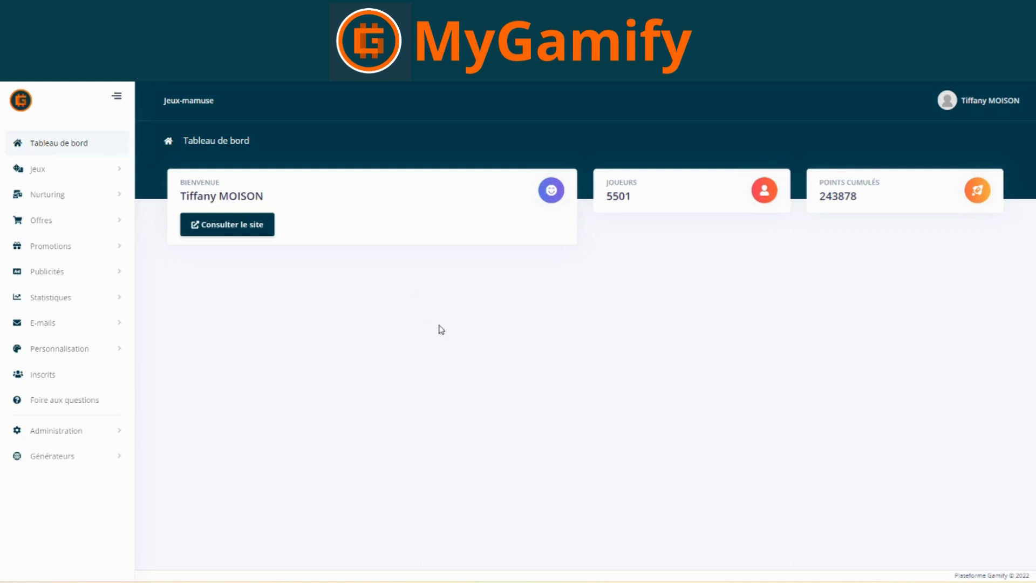
# - Open the list of prize draws (Tirages au sort) and search it for "tirage"
pyautogui.click(86, 178)
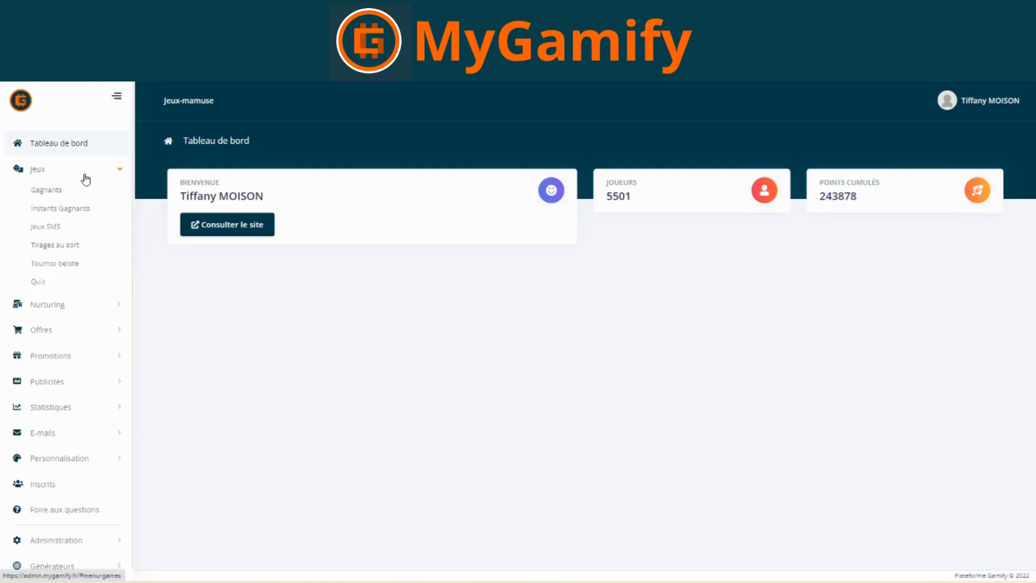
pyautogui.click(61, 251)
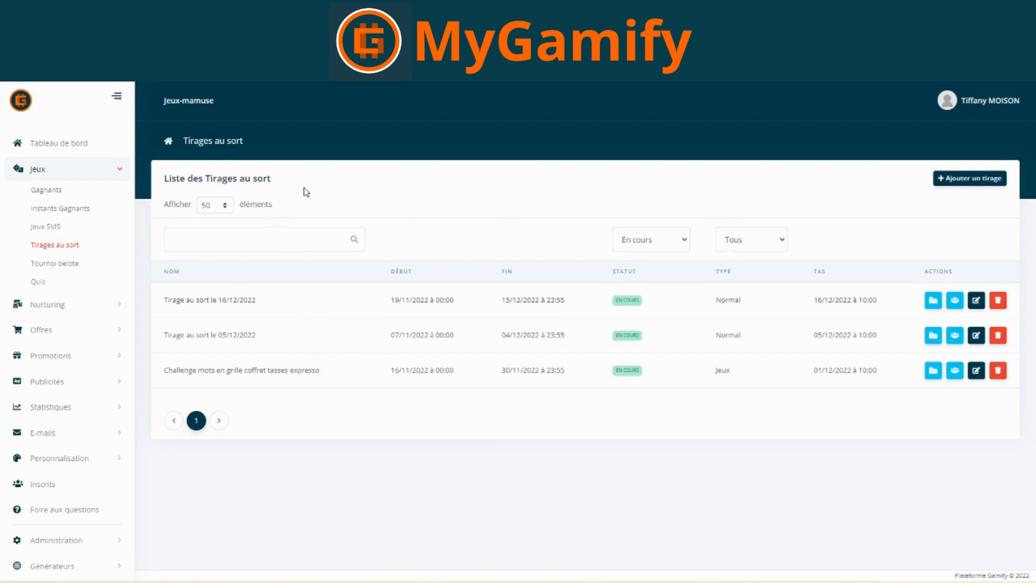
pyautogui.click(256, 235)
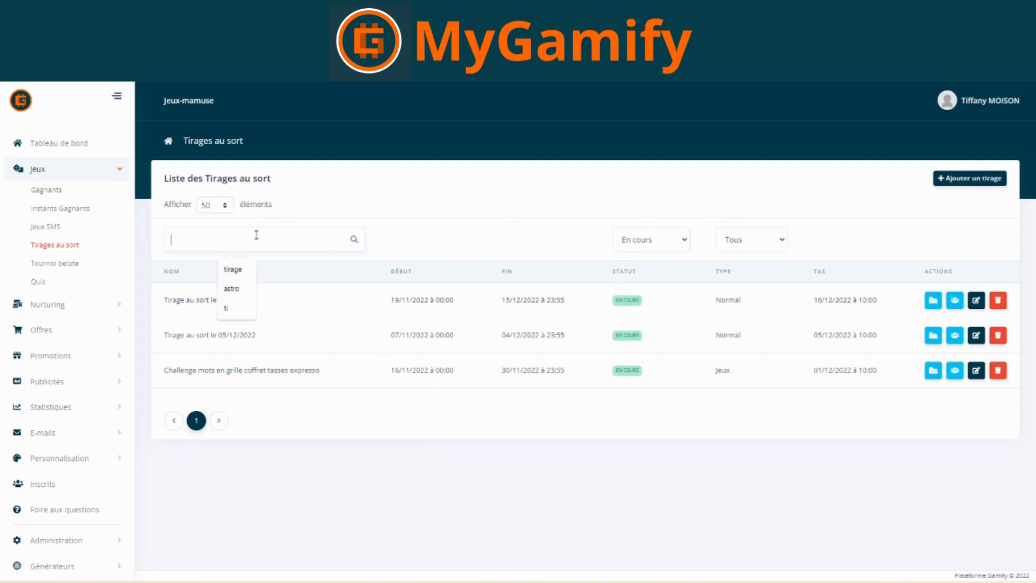
pyautogui.click(230, 268)
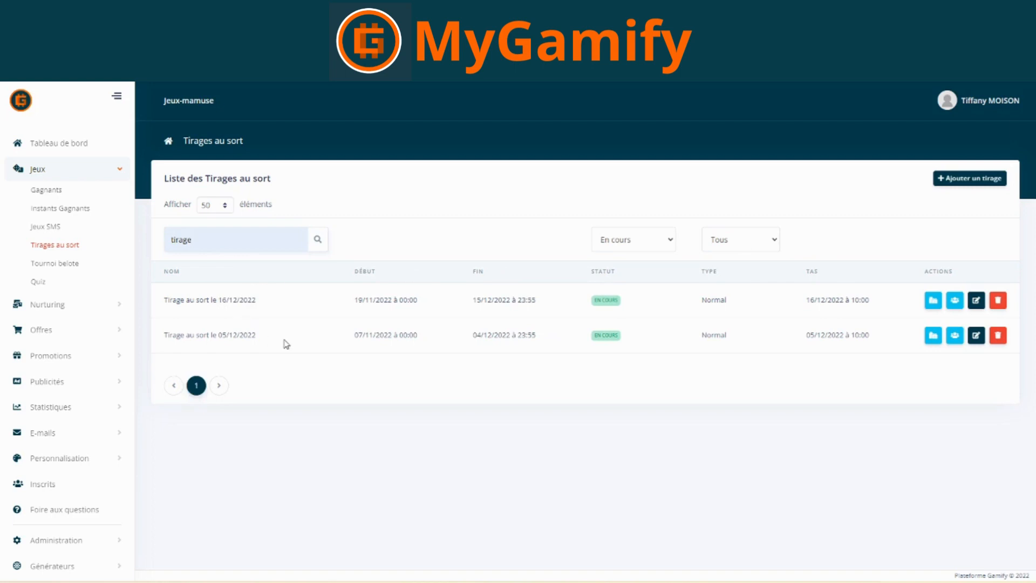
# - Examine the options of the status and type filters on the prize draw list without changing them
pyautogui.click(645, 242)
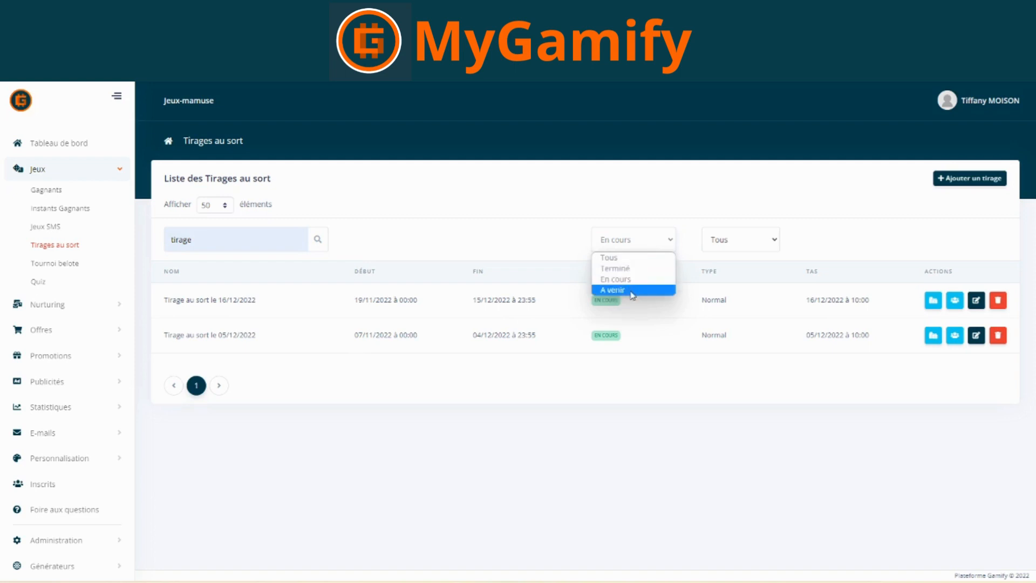
pyautogui.click(685, 233)
pyautogui.click(744, 244)
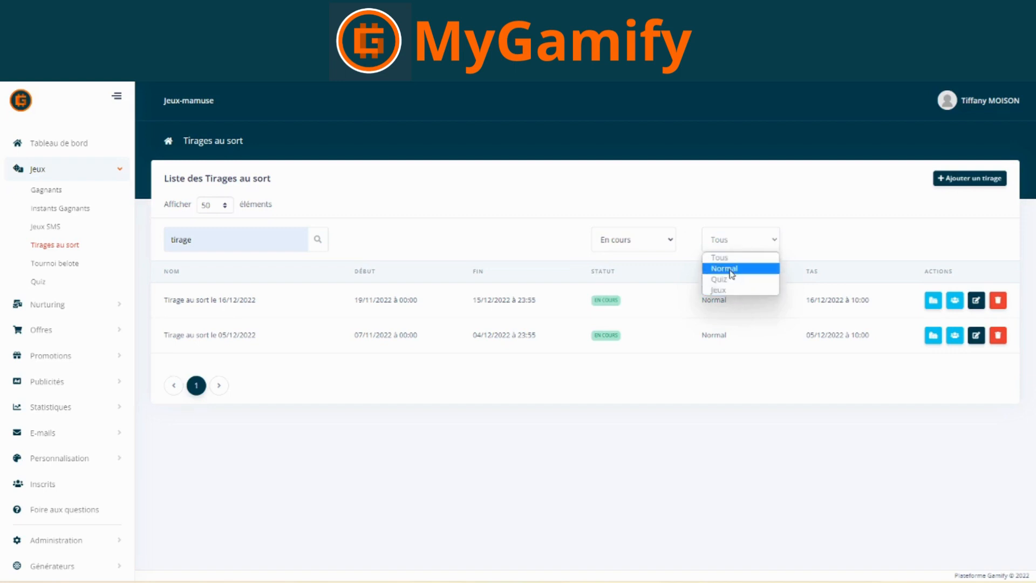
pyautogui.click(847, 237)
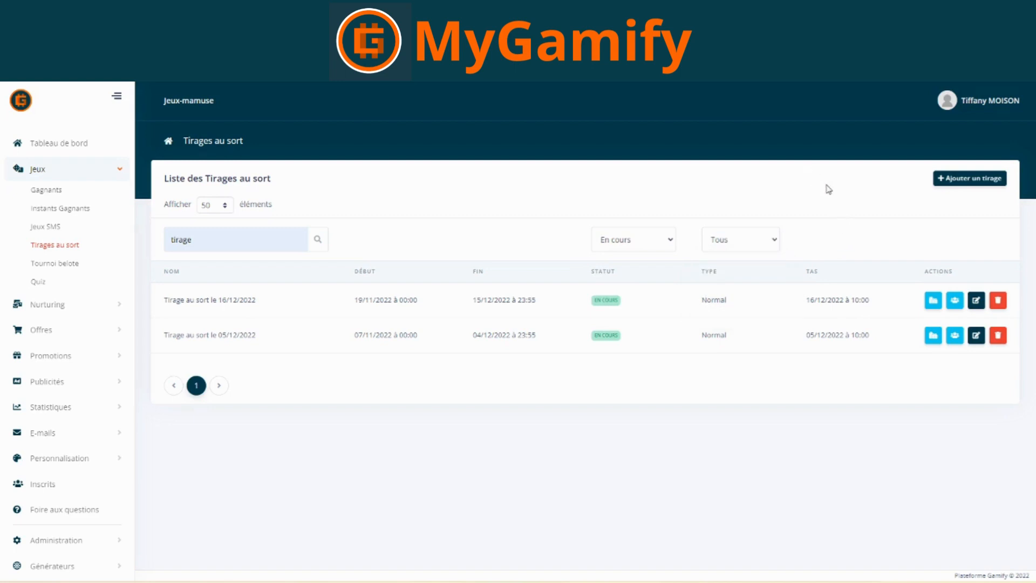
# - Start a new prize draw and set its title to "tirage test"
pyautogui.click(969, 178)
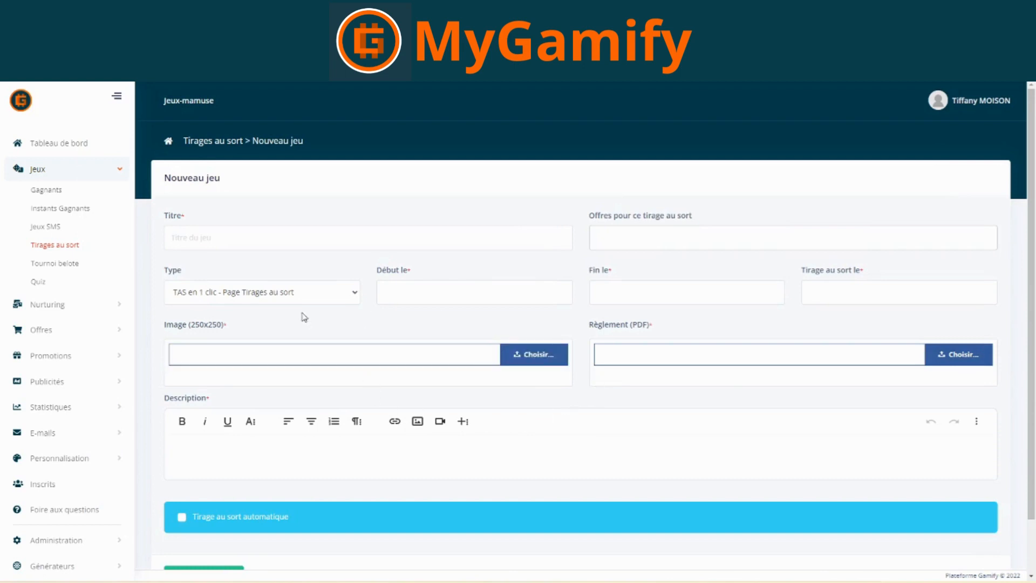
pyautogui.scroll(-2, 303, 317)
pyautogui.scroll(2, 709, 441)
pyautogui.scroll(-2, 677, 430)
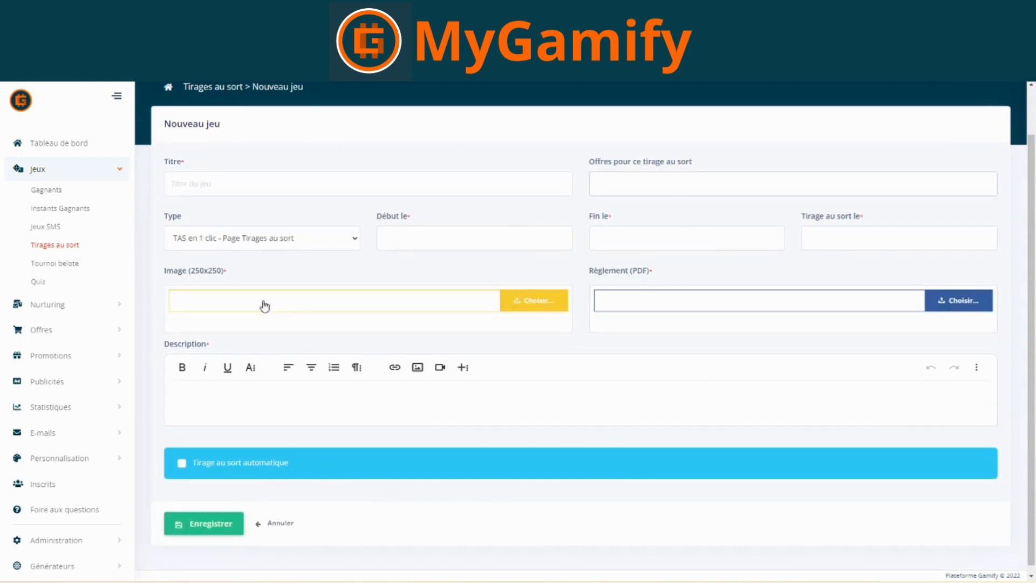
pyautogui.scroll(2, 638, 407)
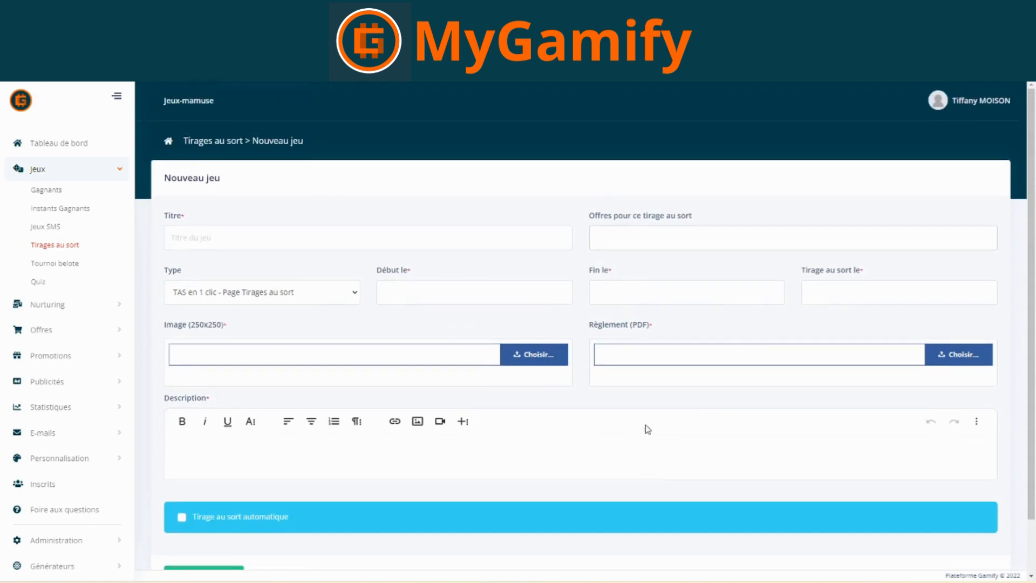
pyautogui.moveTo(189, 215); pyautogui.dragTo(161, 219)
pyautogui.click(199, 215)
pyautogui.click(195, 243)
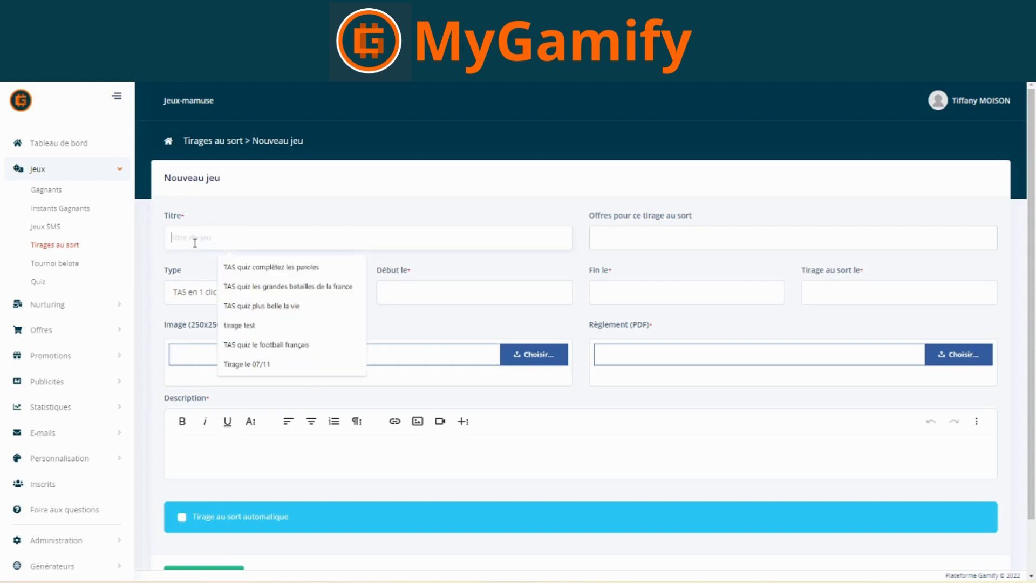
pyautogui.click(252, 325)
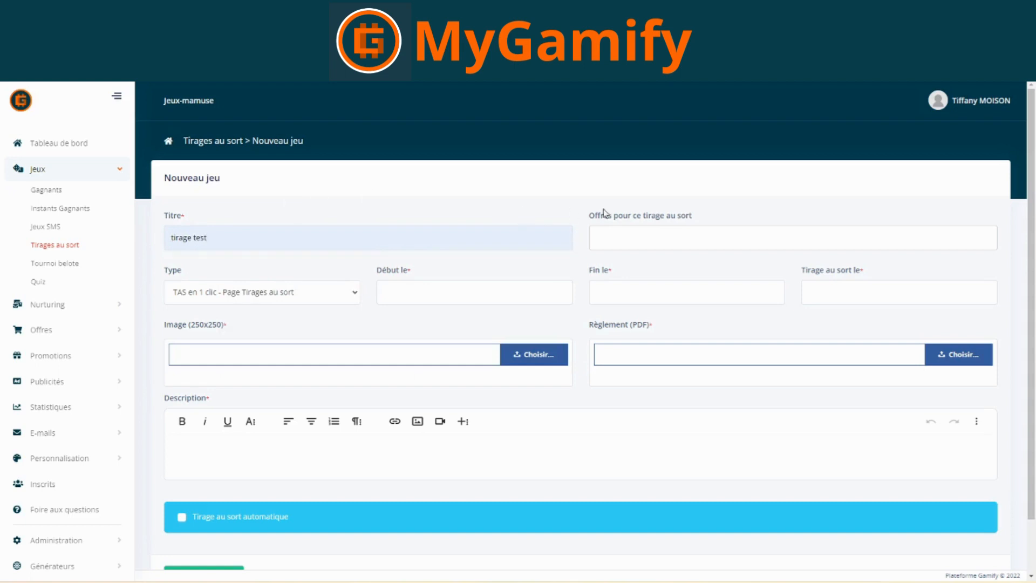
# - Check the offers available for the draw and choose the type "TAS en 1 clic - Page Tirages au sort"
pyautogui.click(707, 242)
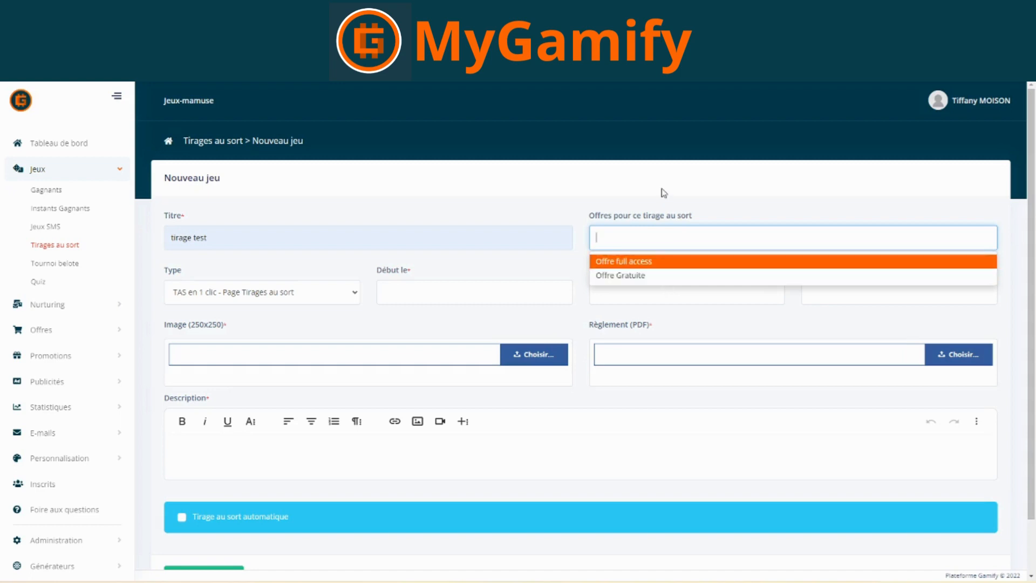
pyautogui.click(655, 204)
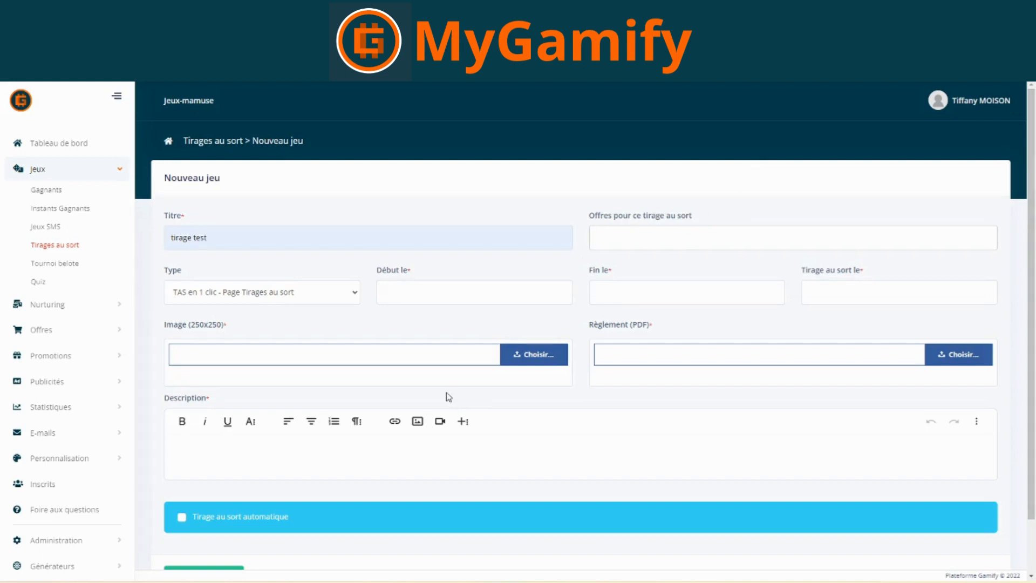
pyautogui.click(292, 301)
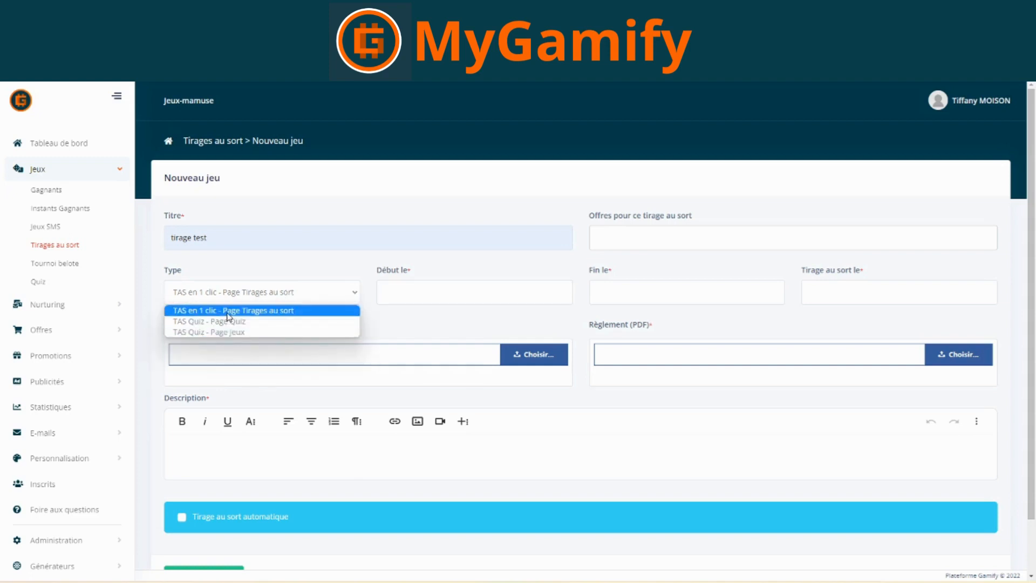
pyautogui.click(227, 312)
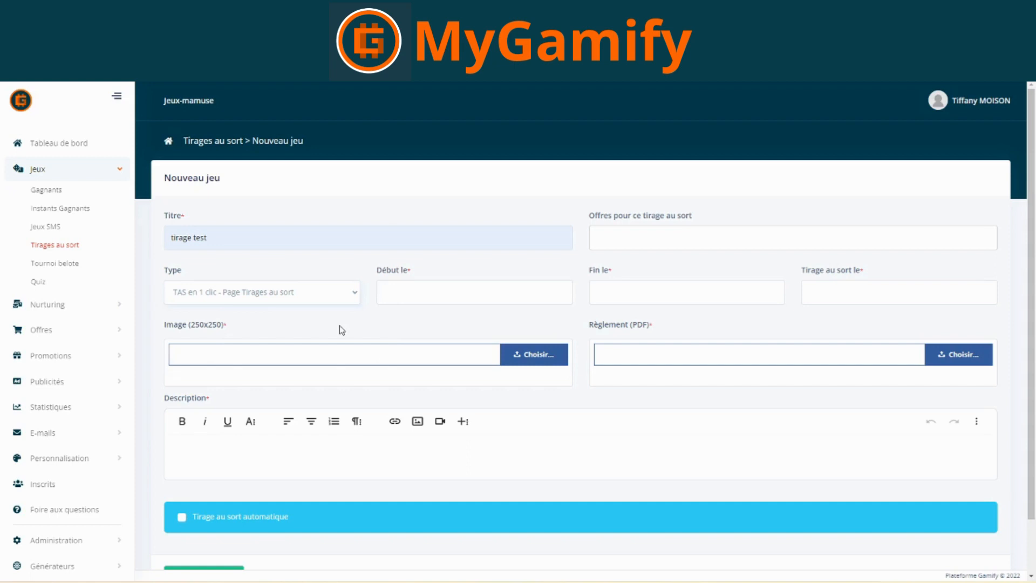
# - Set the draw's start to 22/11/2022 10:28 and its end to 22/11/2022 10:40
pyautogui.click(426, 289)
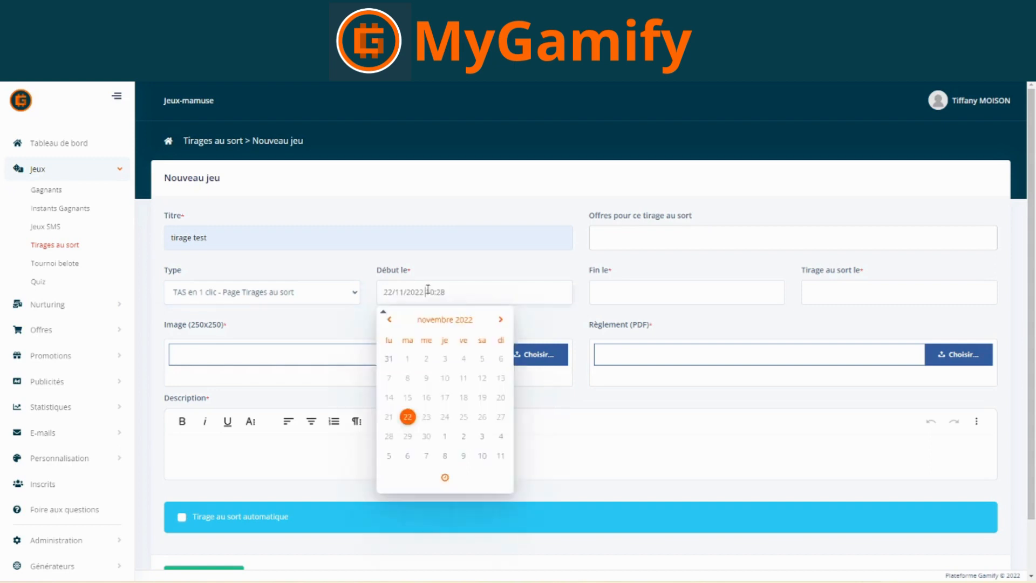
pyautogui.click(445, 478)
pyautogui.click(649, 294)
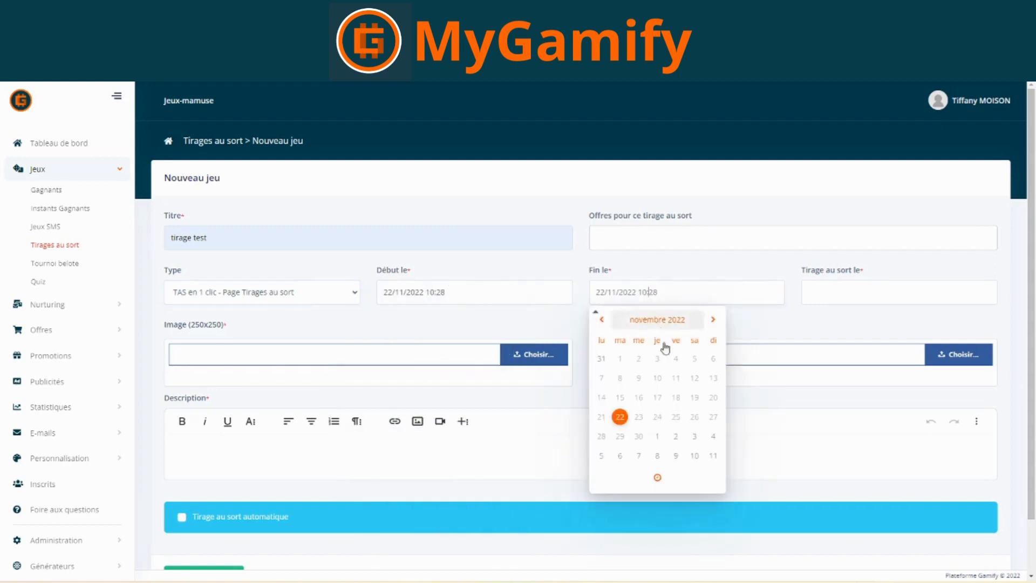
pyautogui.click(658, 477)
pyautogui.click(692, 375)
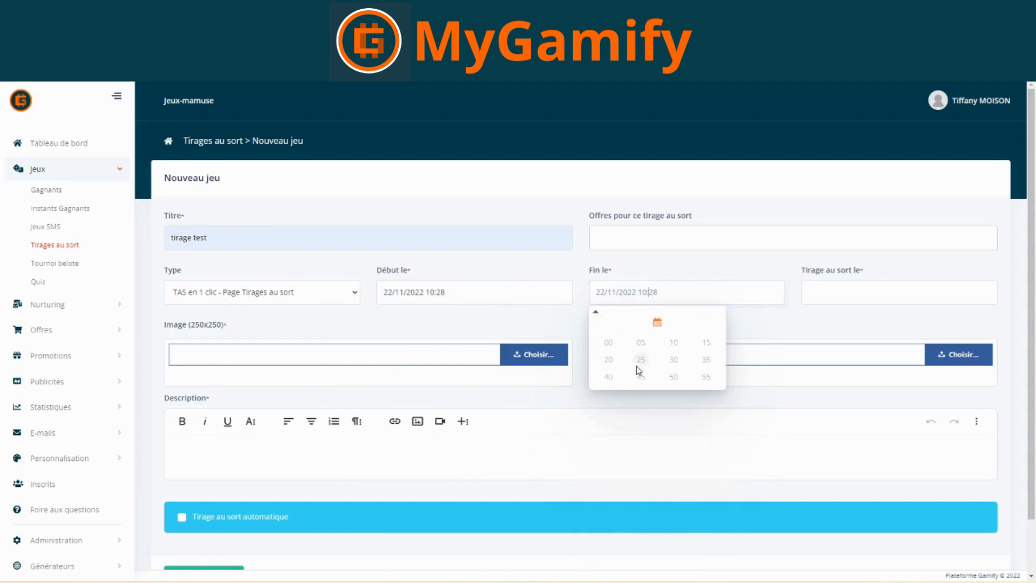
pyautogui.click(609, 377)
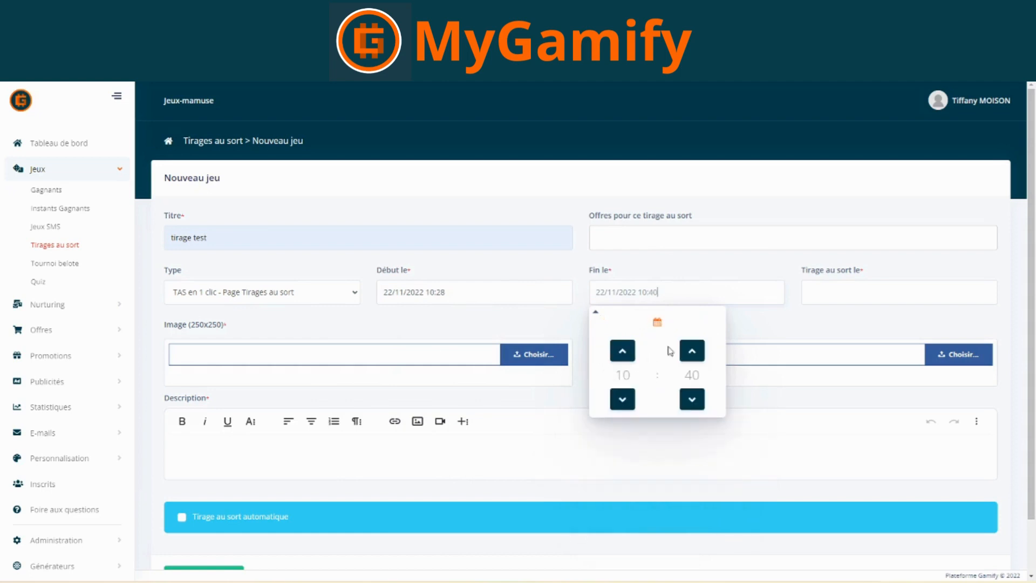
pyautogui.click(775, 325)
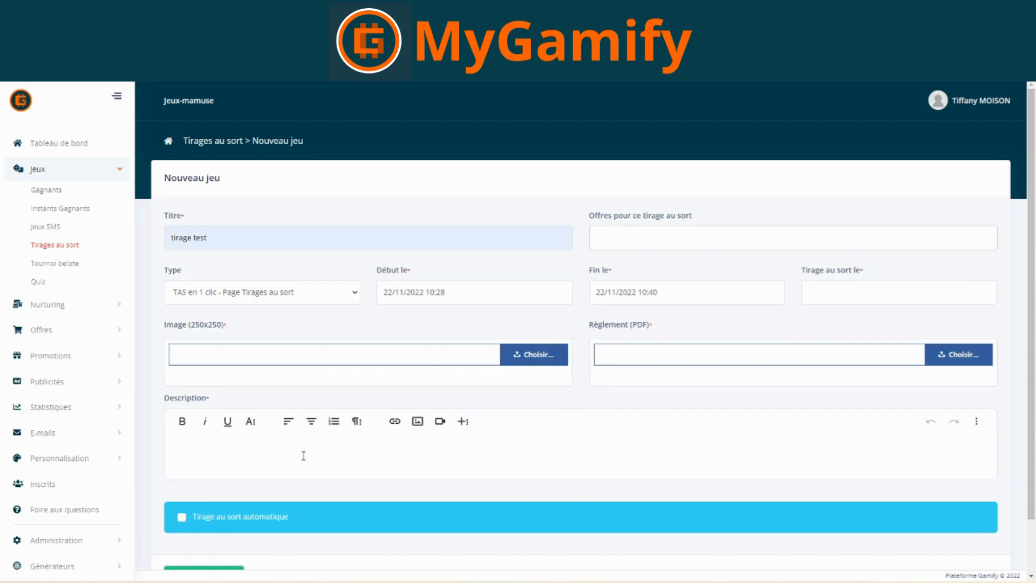
# - Enable the automatic draw and set the draw date to 26/11/2022 10:00
pyautogui.click(182, 518)
pyautogui.click(851, 302)
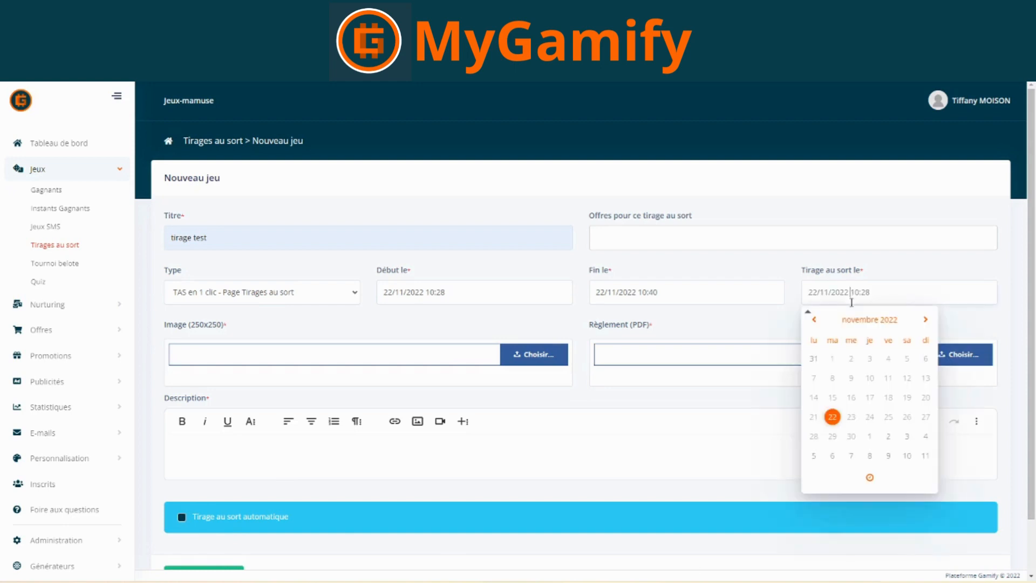
pyautogui.click(907, 416)
pyautogui.click(869, 477)
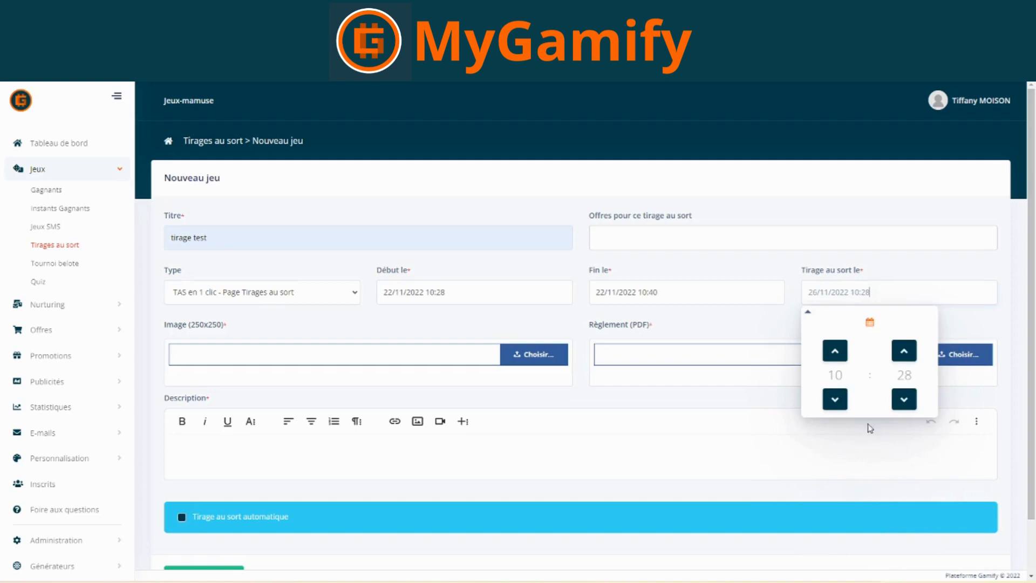
pyautogui.click(905, 374)
pyautogui.click(818, 344)
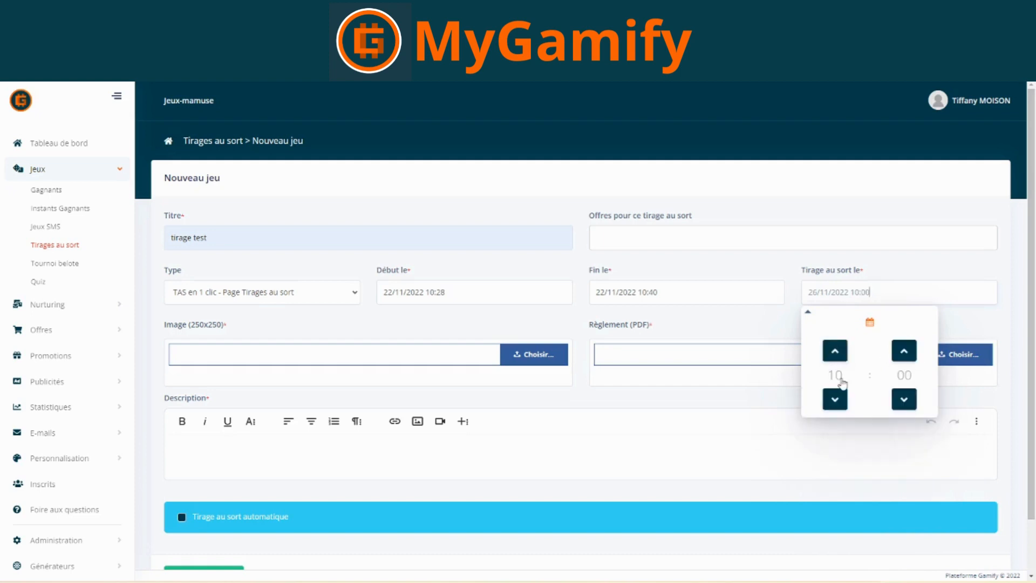
pyautogui.click(734, 326)
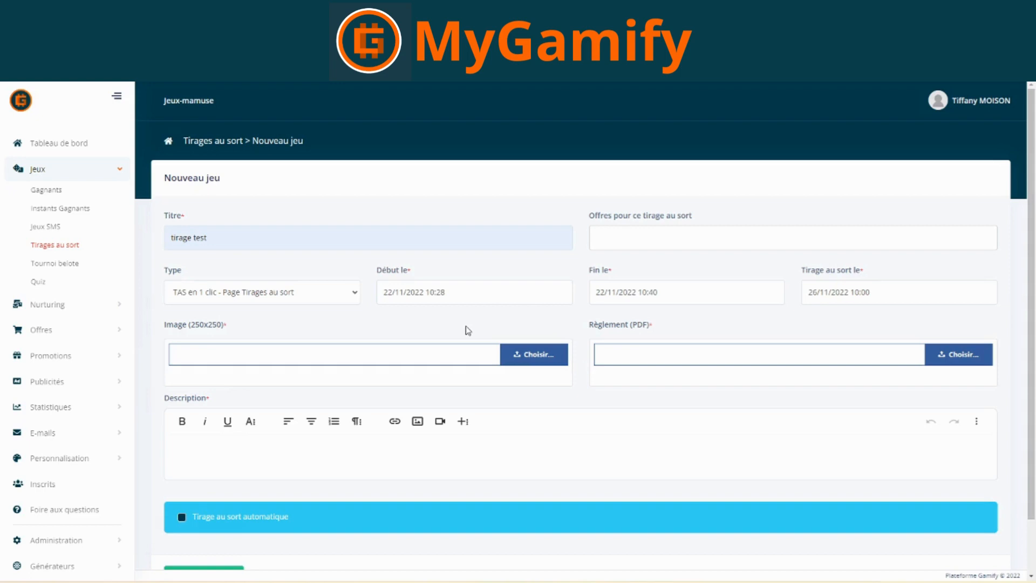
# - Attach "Copie de Visuels dotations EBRA (15)" as the draw's image and "Règlement cadre Espace Jeux" as its rules PDF
pyautogui.click(532, 354)
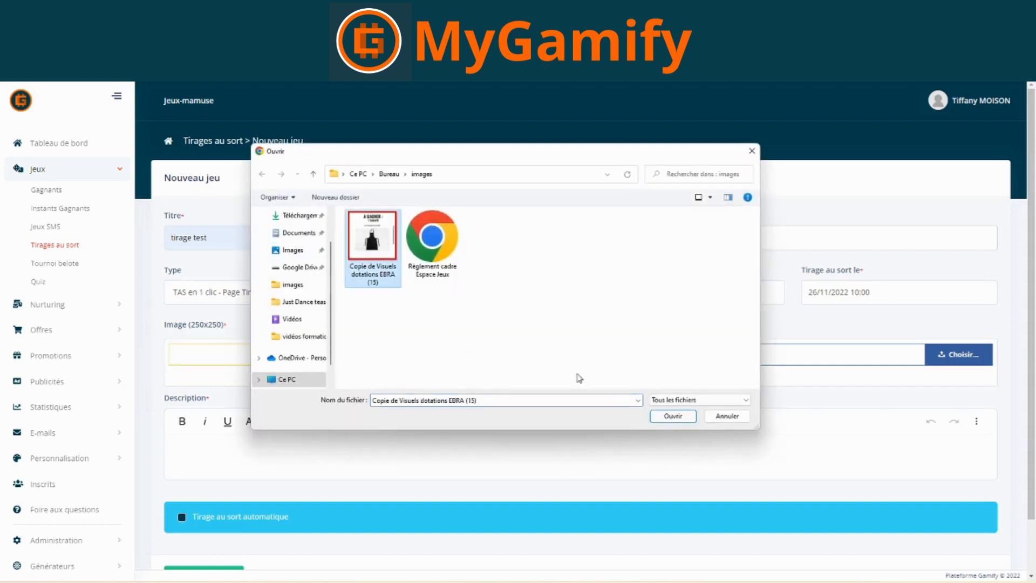
pyautogui.click(669, 417)
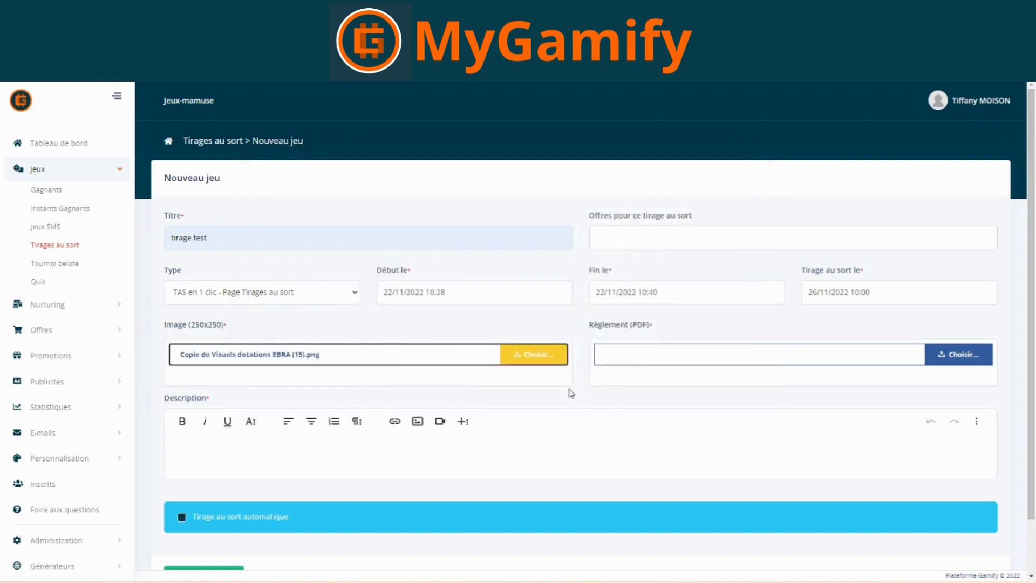
pyautogui.click(926, 360)
pyautogui.click(431, 243)
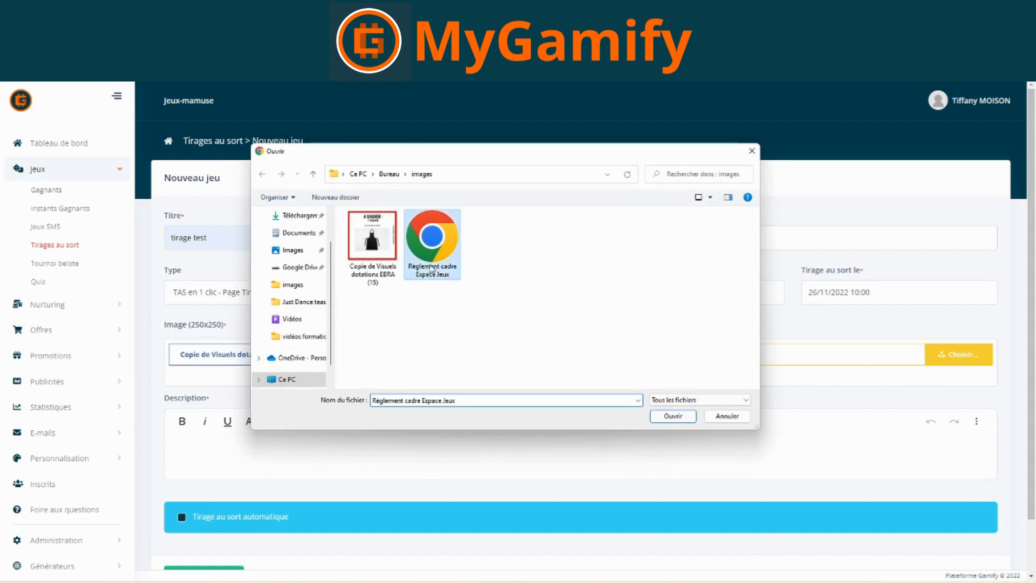
pyautogui.click(669, 417)
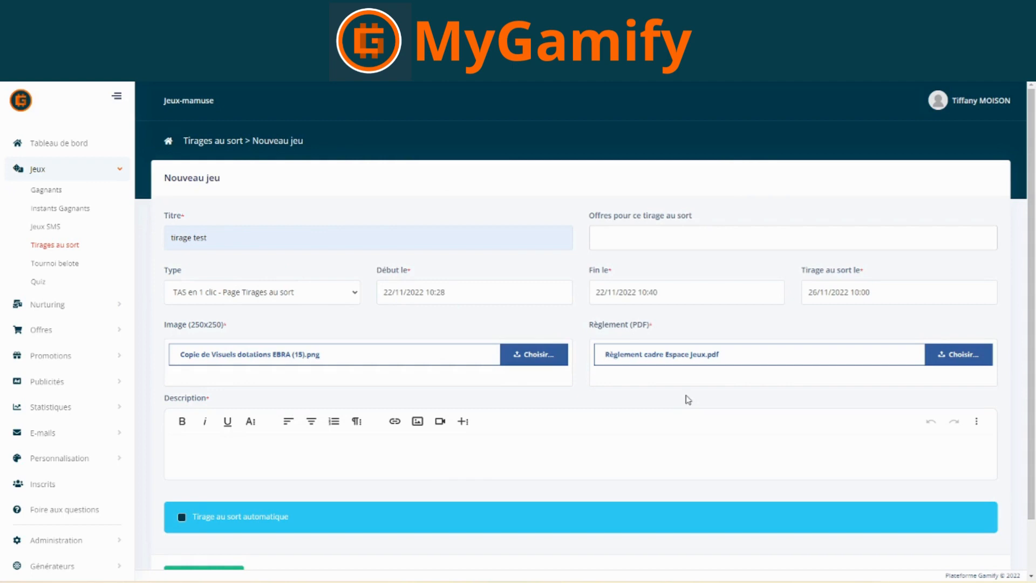
# - Enter the description "tirage test" with "dotation xx" on a second line, and save the new prize draw
pyautogui.click(481, 443)
pyautogui.write('tirage test')
pyautogui.press('Return')
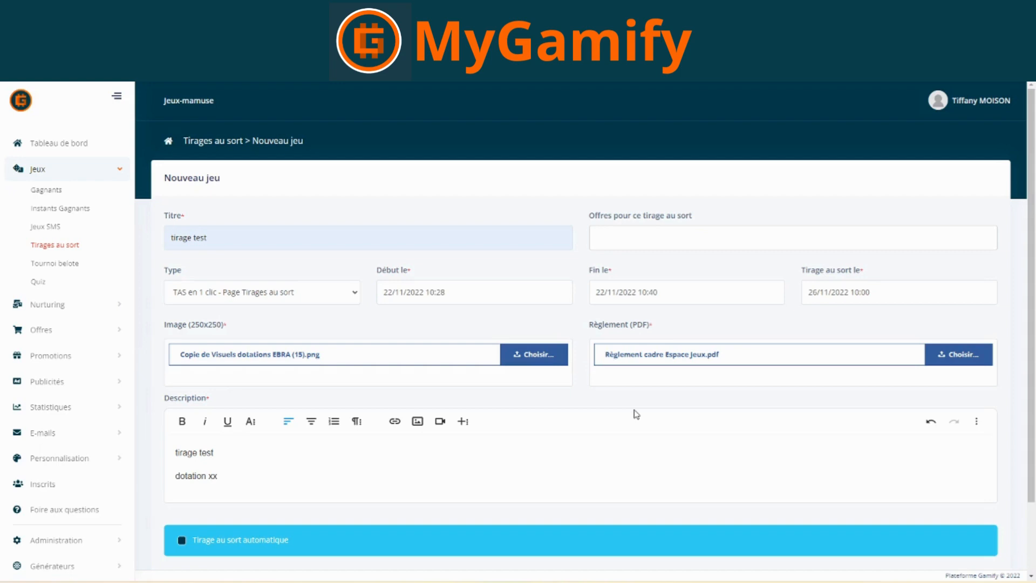
pyautogui.scroll(-3, 636, 415)
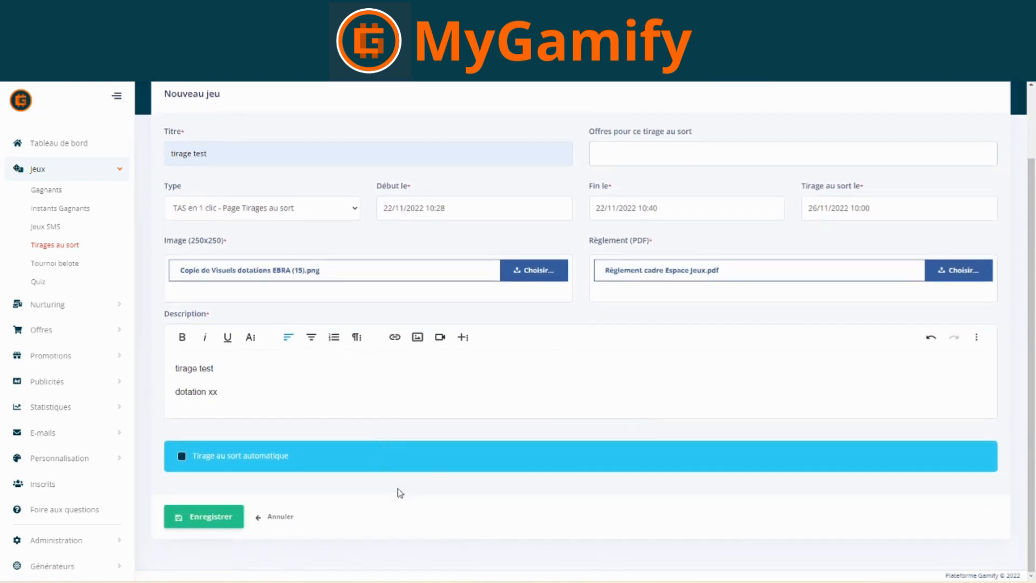
pyautogui.scroll(1, 400, 493)
pyautogui.scroll(-1, 423, 423)
pyautogui.click(192, 518)
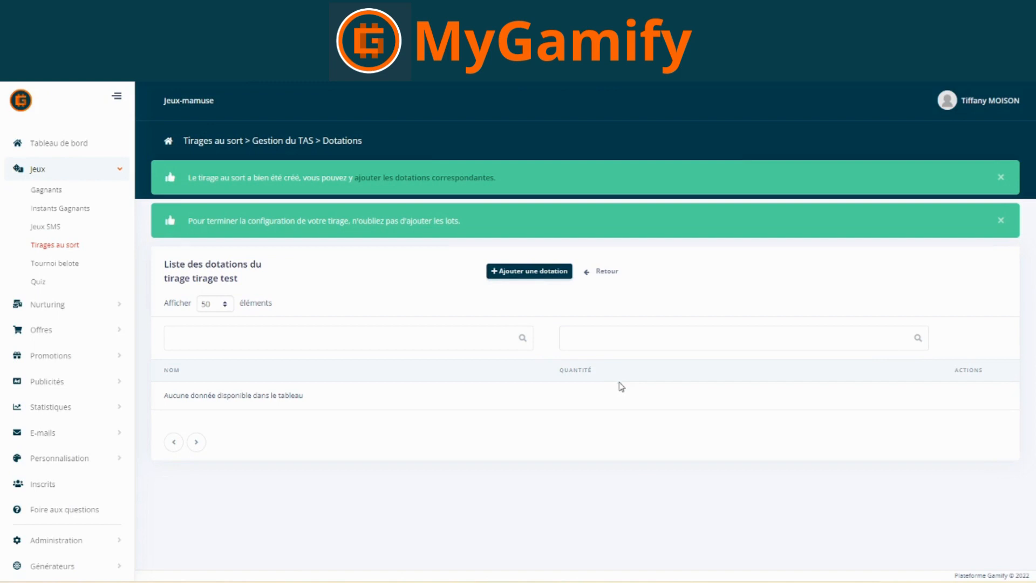
# - Add a prize named "télévision" with a quantity of 1 to the draw and save it
pyautogui.click(417, 183)
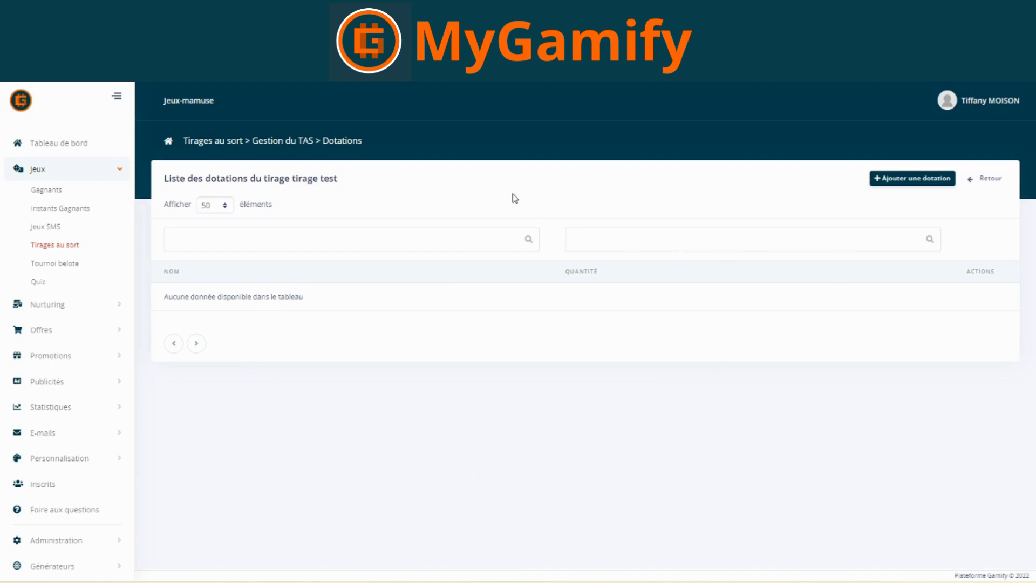
pyautogui.click(883, 184)
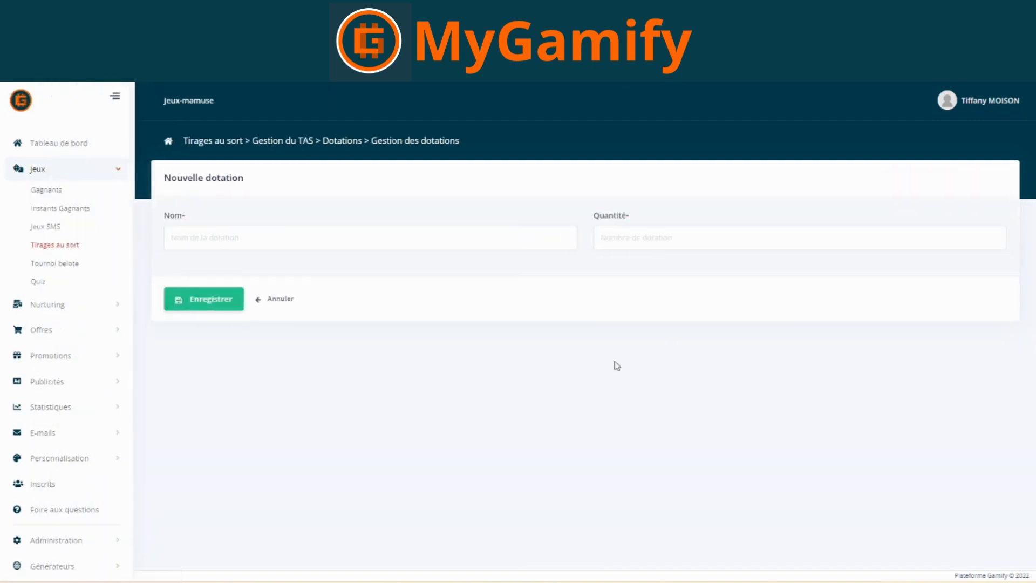
pyautogui.click(255, 246)
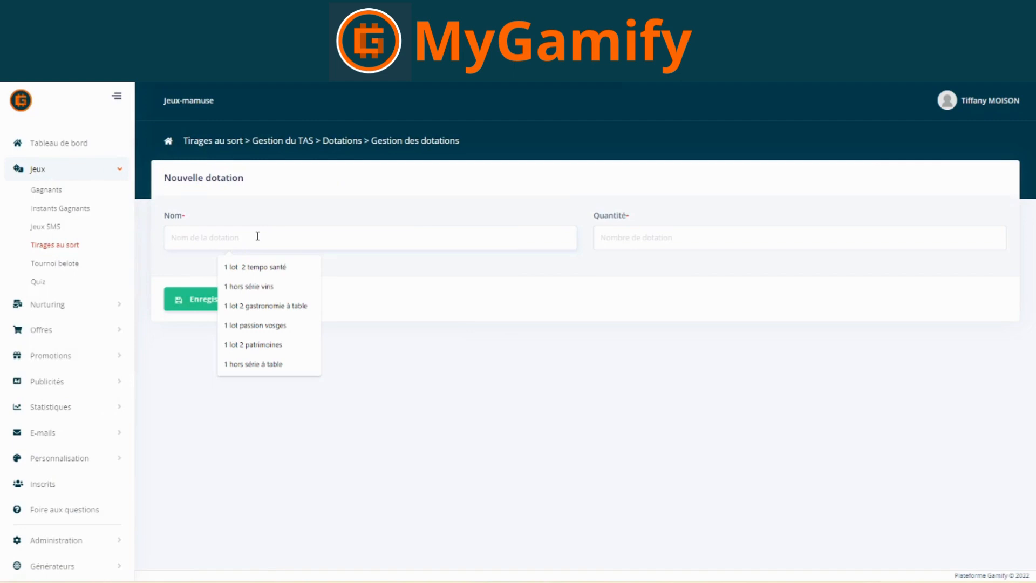
pyautogui.write('télév')
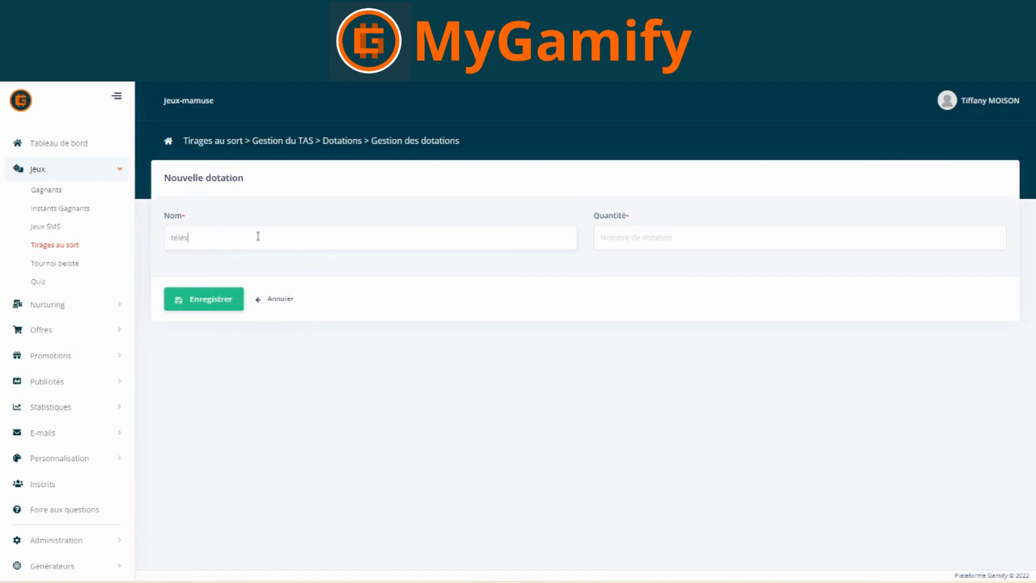
pyautogui.write('ision')
pyautogui.click(612, 241)
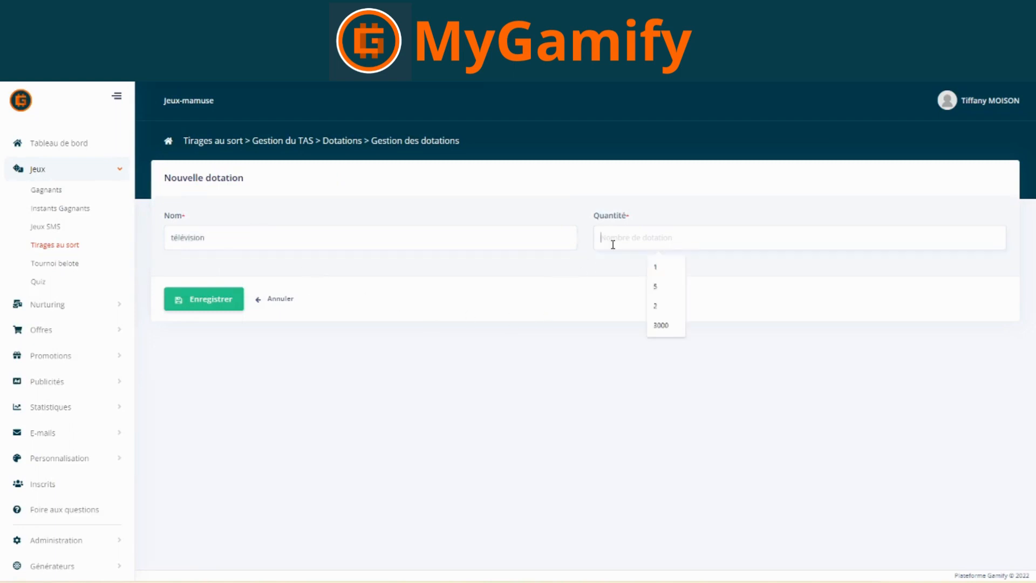
pyautogui.write('1')
pyautogui.press('BackSpace')
pyautogui.write('3')
pyautogui.press('BackSpace')
pyautogui.write('1')
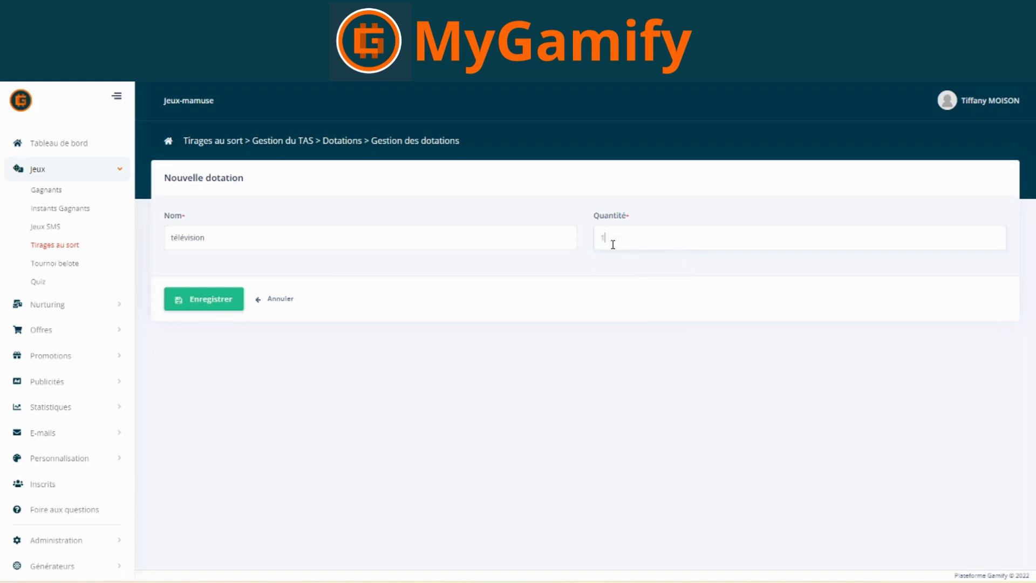
pyautogui.click(211, 301)
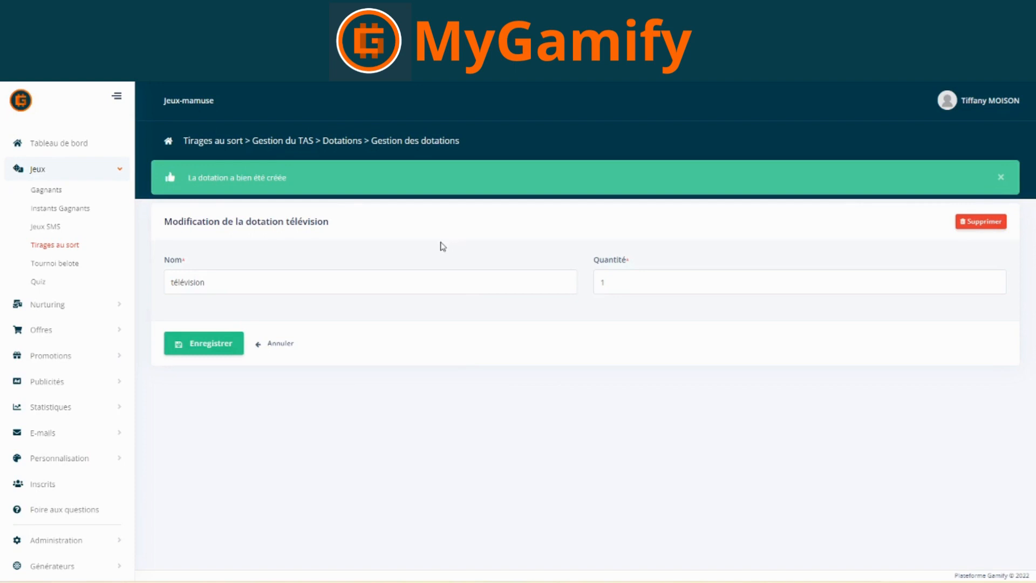
# - From the draw's prize list, view the télévision prize's edit form and deletion prompt, leaving both without making changes
pyautogui.click(341, 147)
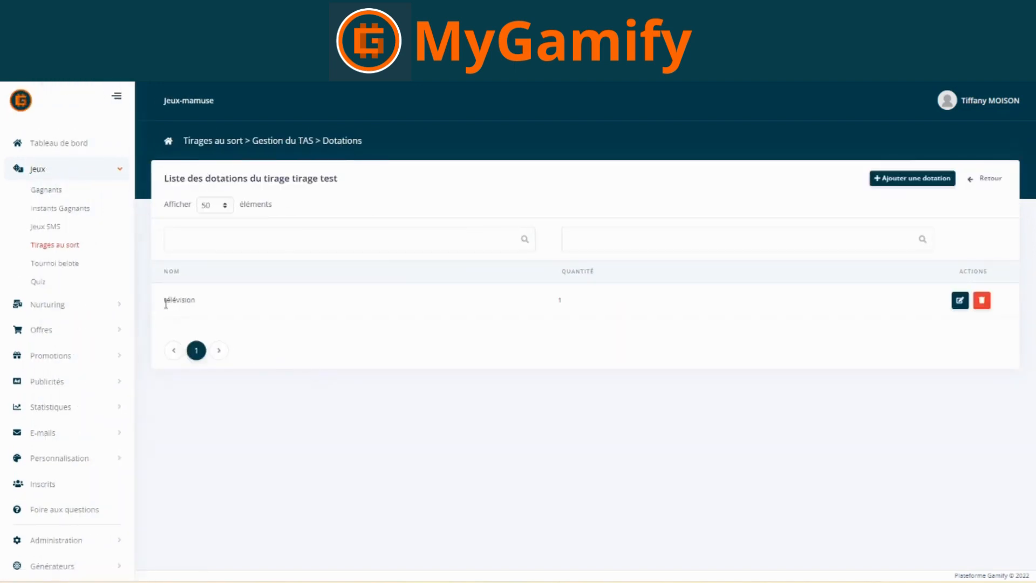
pyautogui.moveTo(163, 300); pyautogui.dragTo(620, 308)
pyautogui.click(617, 311)
pyautogui.click(960, 301)
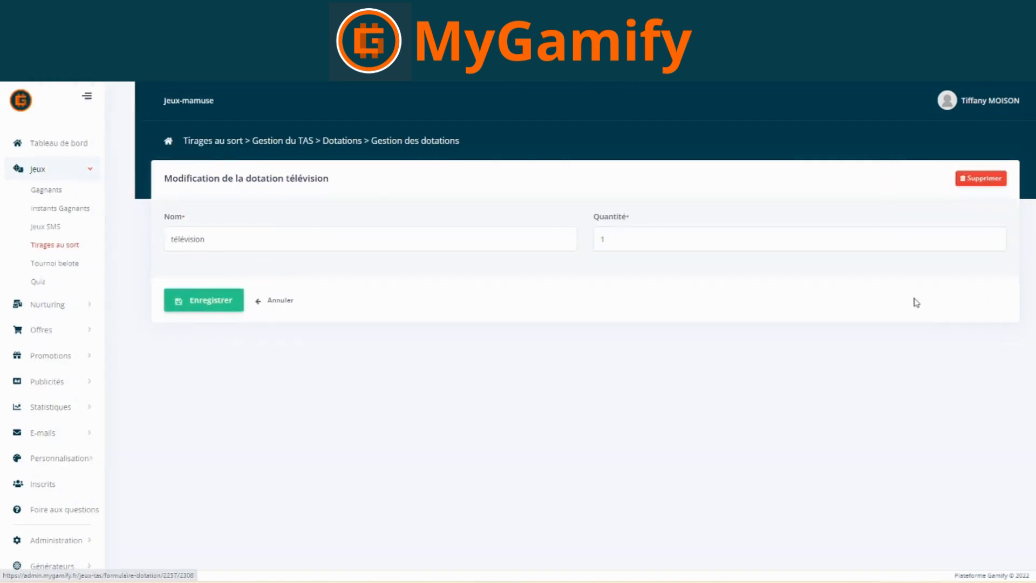
pyautogui.hotkey('alt', 'Left')
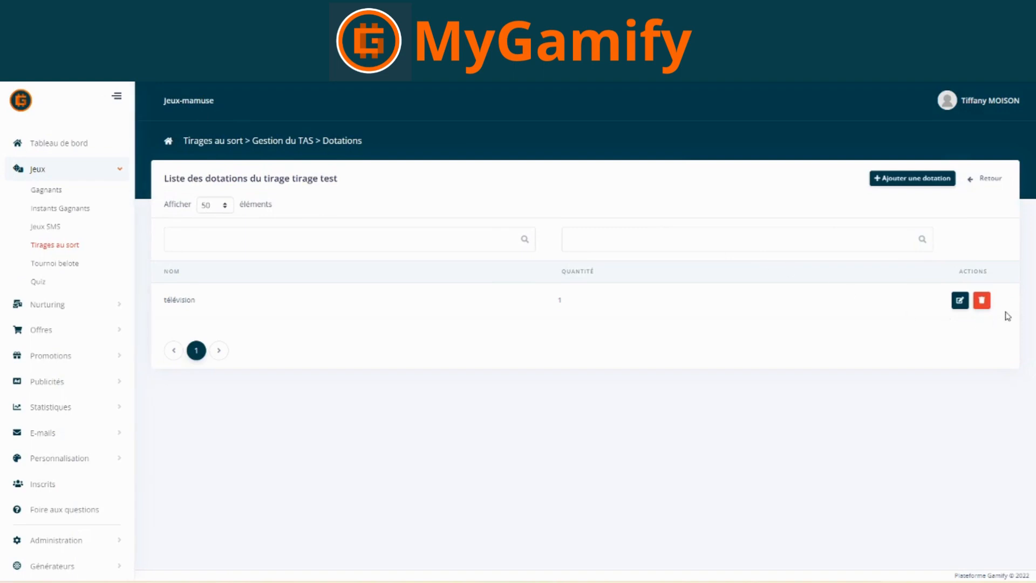
pyautogui.click(982, 303)
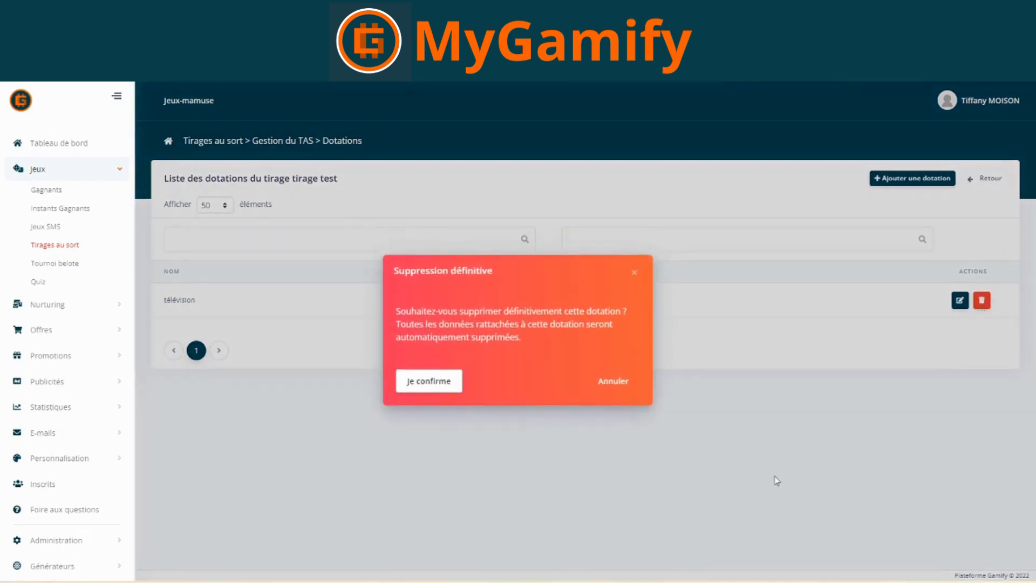
pyautogui.click(631, 272)
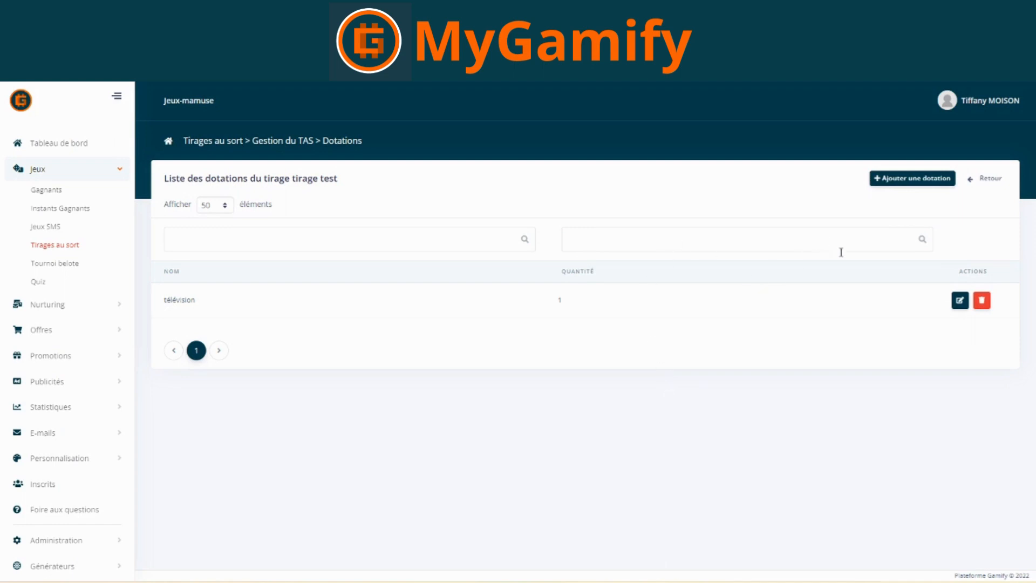
# - Start another new prize for the draw, named "goodies" with a quantity of 3000
pyautogui.click(898, 183)
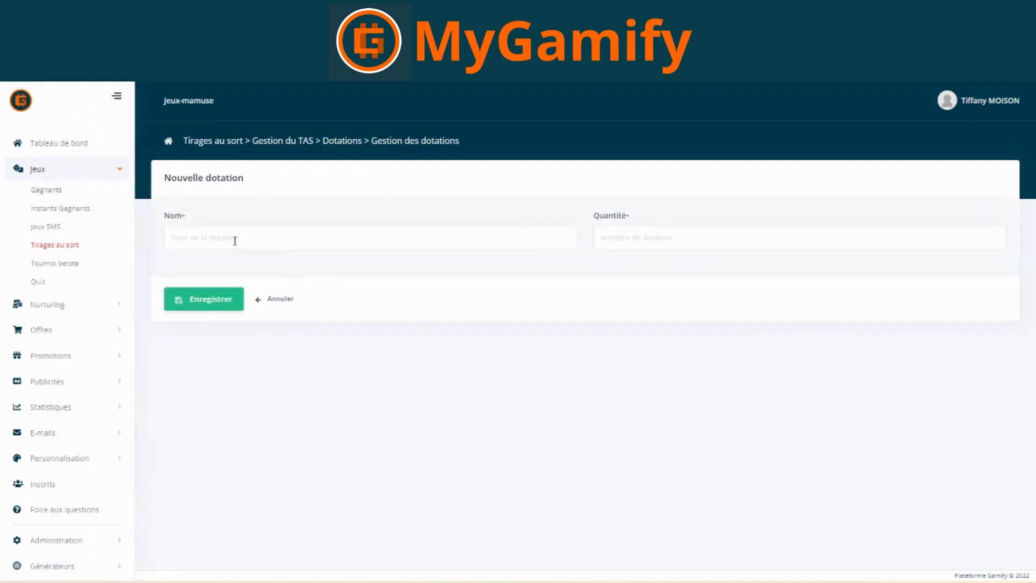
pyautogui.click(238, 242)
pyautogui.write('goodies')
pyautogui.click(610, 237)
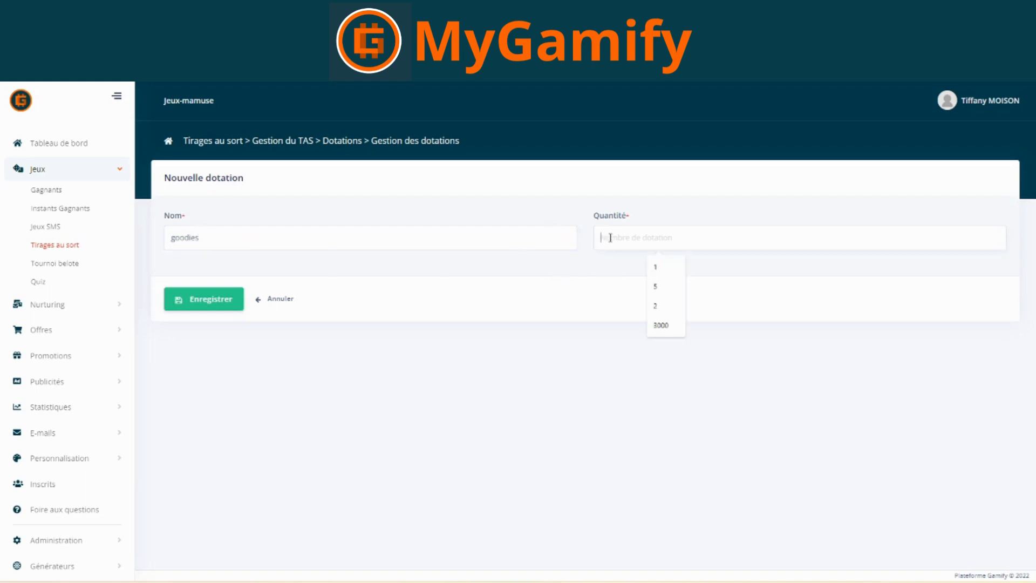
pyautogui.write('3000')
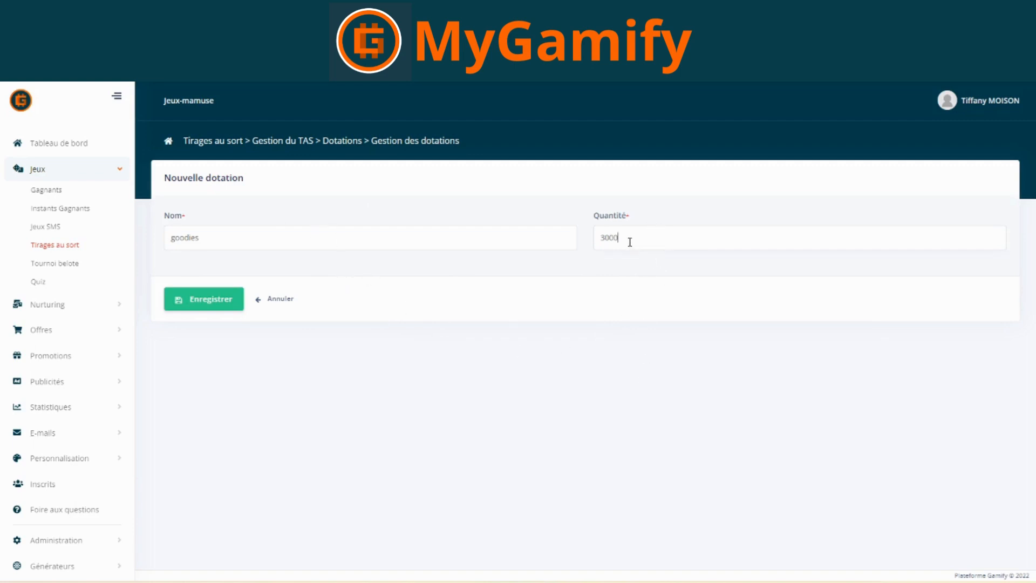
# - Change the new prize's name to "3000 goodies" and its quantity to 1
pyautogui.moveTo(630, 238); pyautogui.dragTo(563, 238)
pyautogui.press('BackSpace')
pyautogui.click(171, 239)
pyautogui.write('3000')
pyautogui.click(603, 239)
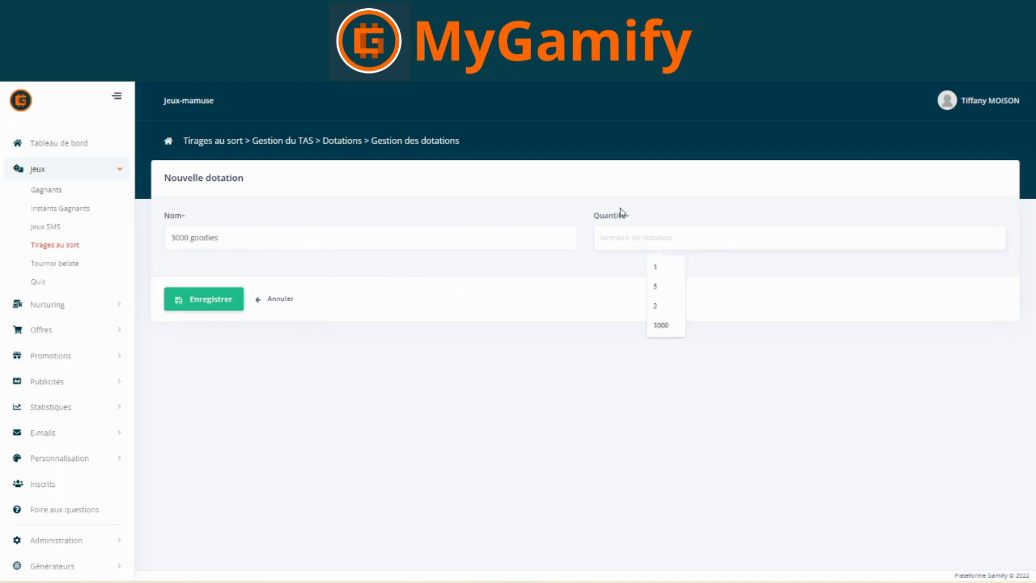
pyautogui.write('1')
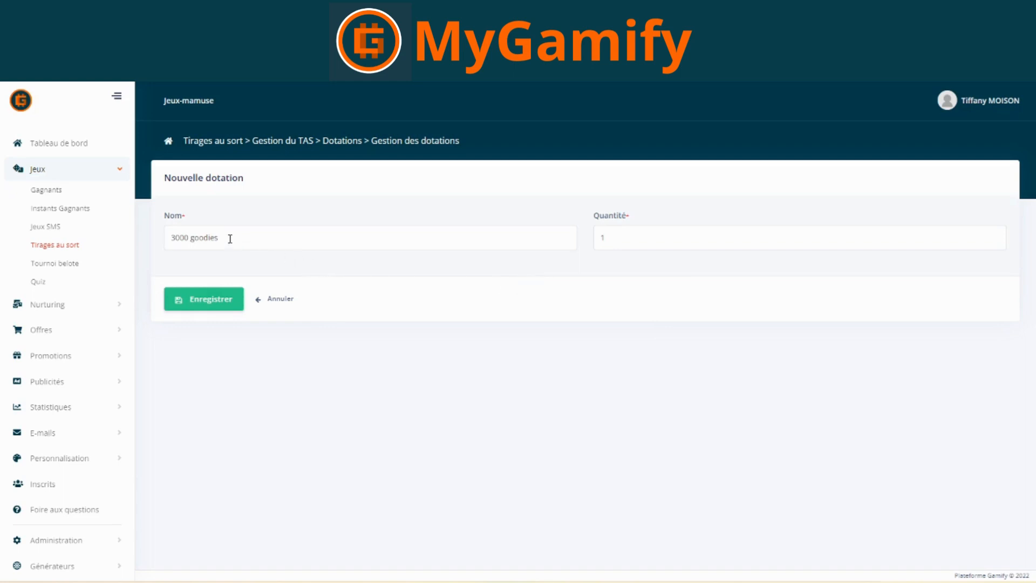
pyautogui.moveTo(229, 238); pyautogui.dragTo(123, 235)
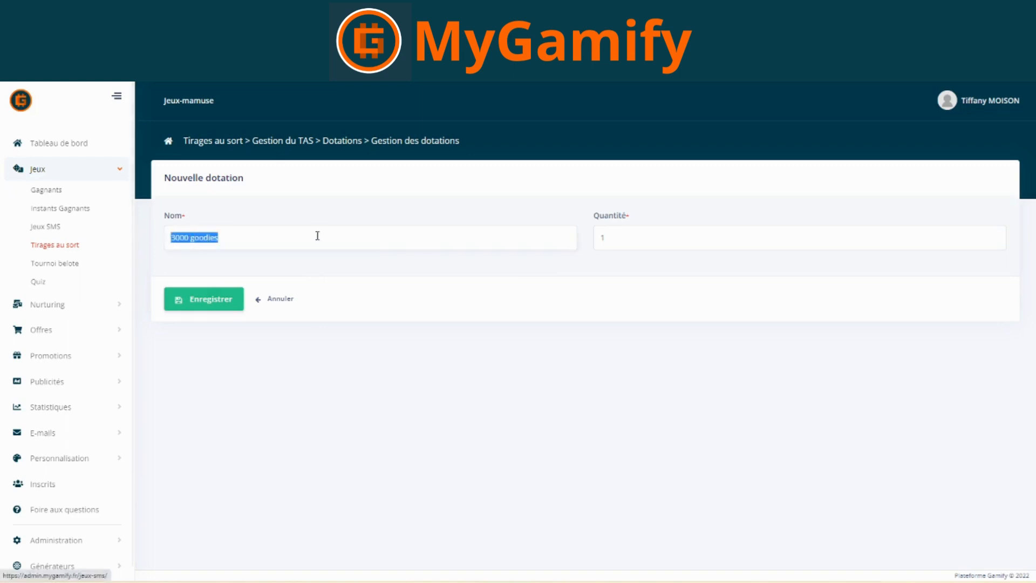
pyautogui.click(604, 238)
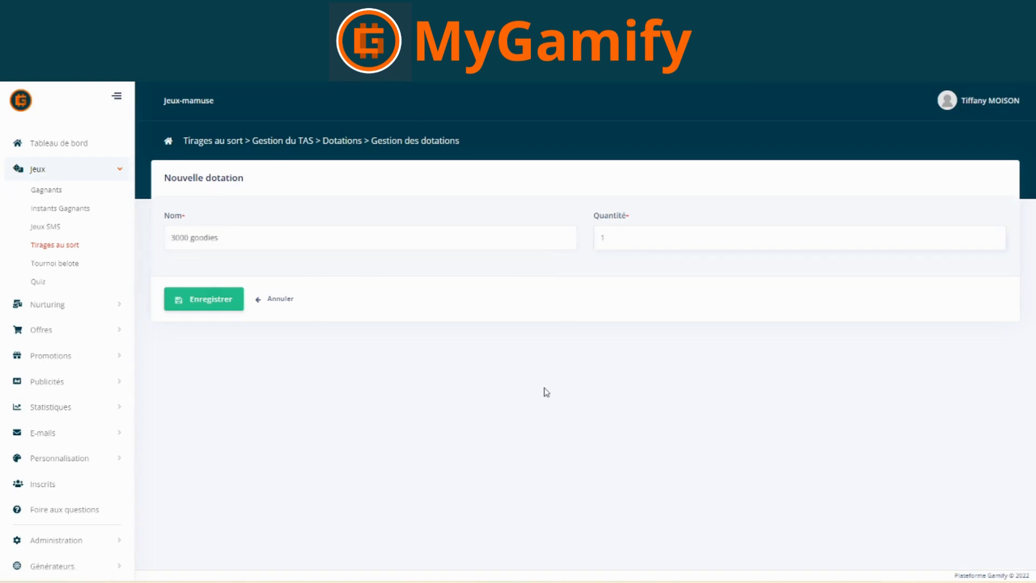
# - Restore the prize name to "goodies", set its quantity to 3000, and save the prize
pyautogui.moveTo(187, 233); pyautogui.dragTo(139, 242)
pyautogui.press('BackSpace')
pyautogui.press('Delete')
pyautogui.press('Delete')
pyautogui.press('BackSpace')
pyautogui.write('3000')
pyautogui.click(197, 305)
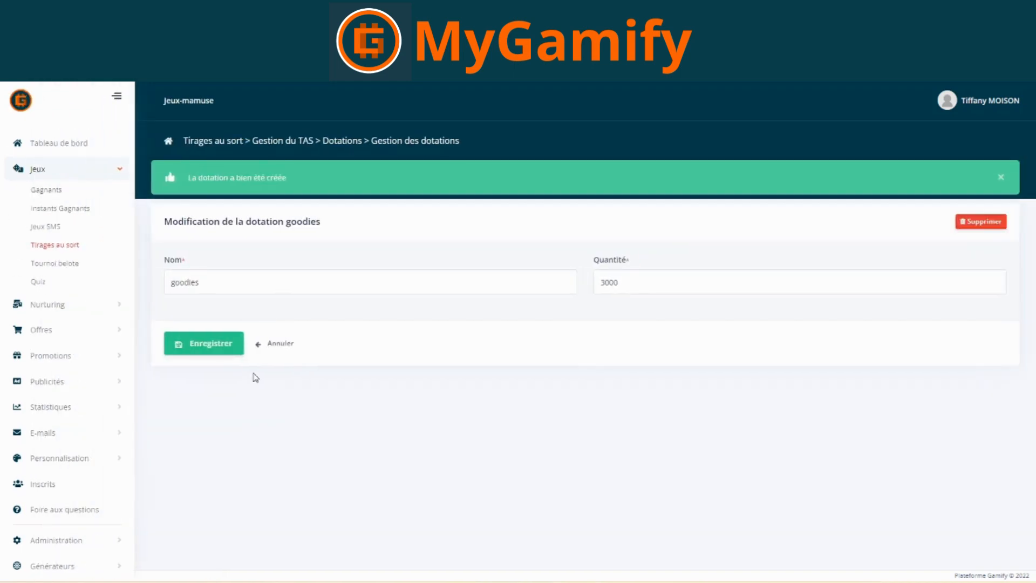
# - Return to the draw's prize list and check the names and quantities of its prizes
pyautogui.click(349, 142)
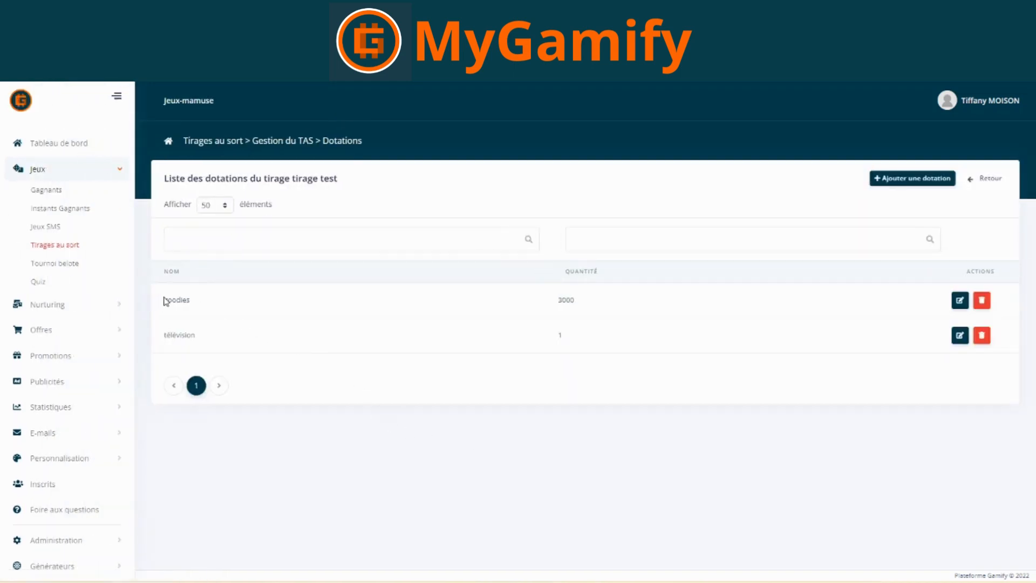
pyautogui.moveTo(165, 301); pyautogui.dragTo(850, 364)
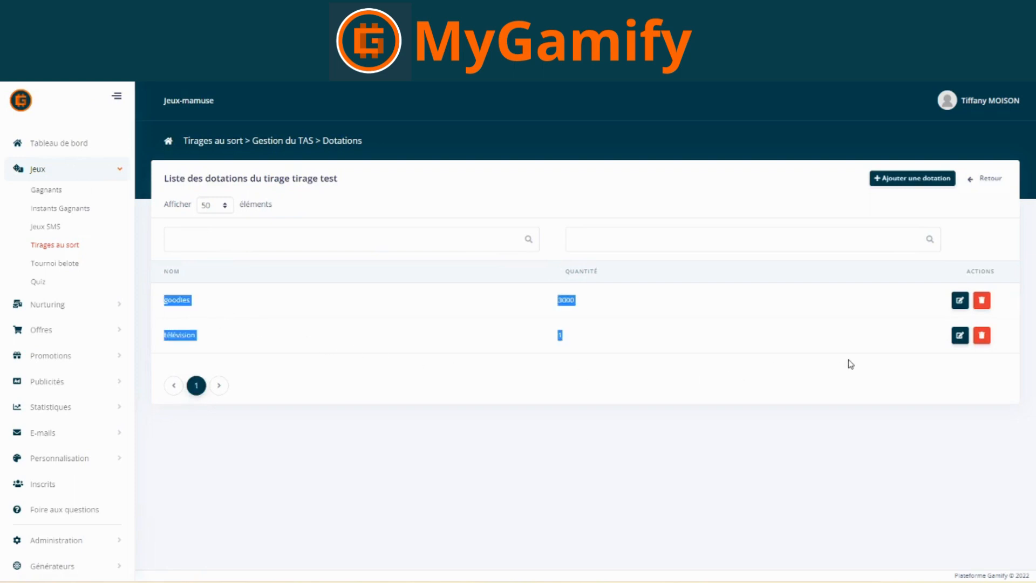
pyautogui.click(798, 432)
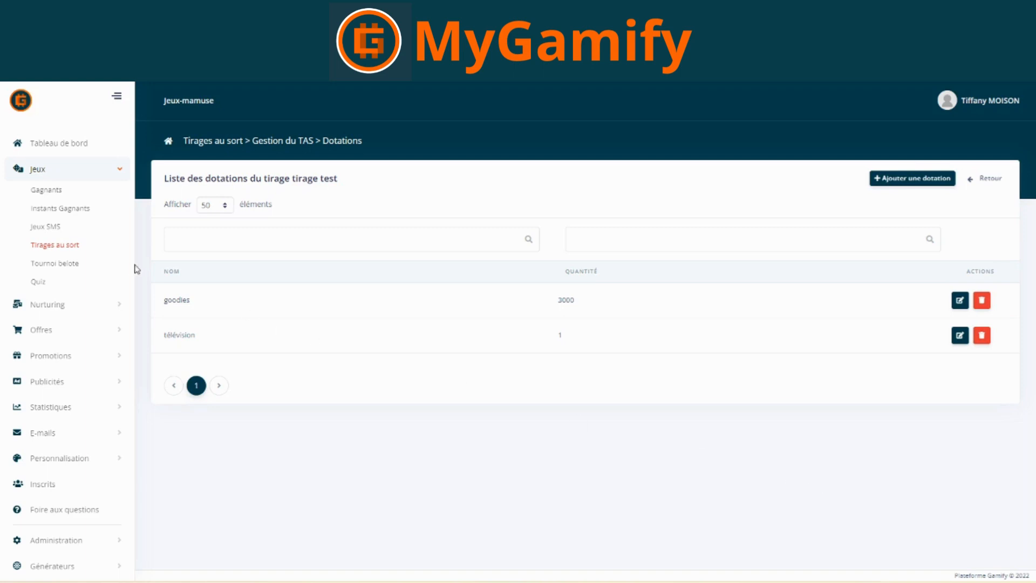
# - Open the list of prize draws and check the name, period and draw date of "tirage test"
pyautogui.click(56, 248)
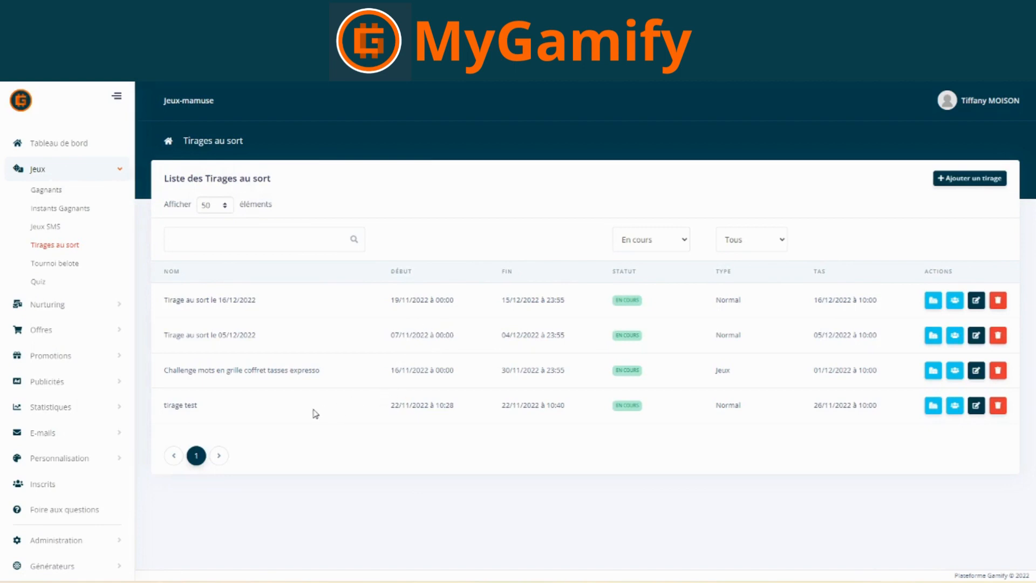
pyautogui.moveTo(163, 407); pyautogui.dragTo(597, 403)
pyautogui.click(468, 464)
pyautogui.moveTo(217, 415); pyautogui.dragTo(156, 415)
pyautogui.moveTo(813, 405); pyautogui.dragTo(879, 407)
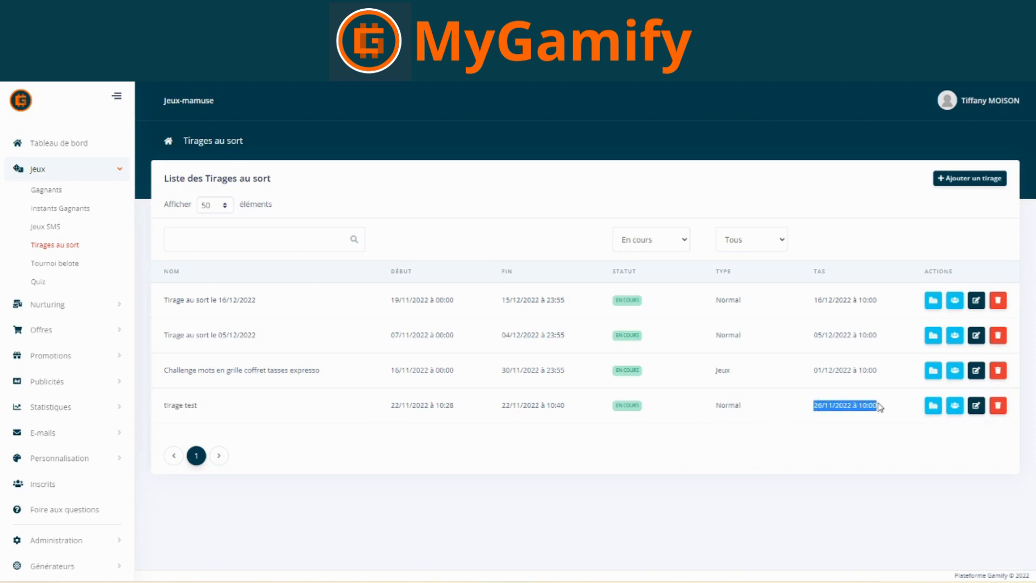
pyautogui.click(895, 407)
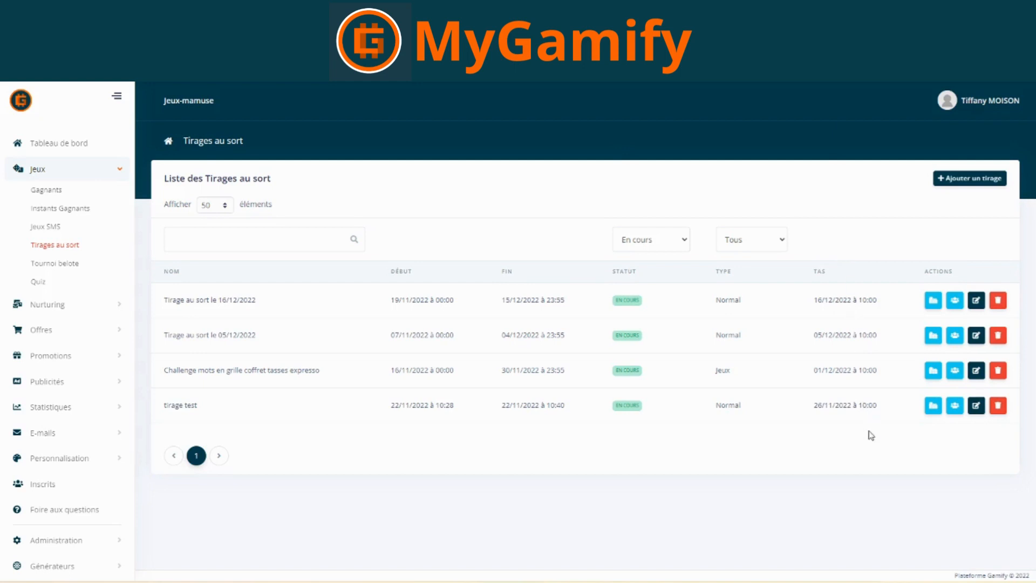
# - View the prizes of "tirage test" from the list of draws, and open its participants list
pyautogui.click(934, 406)
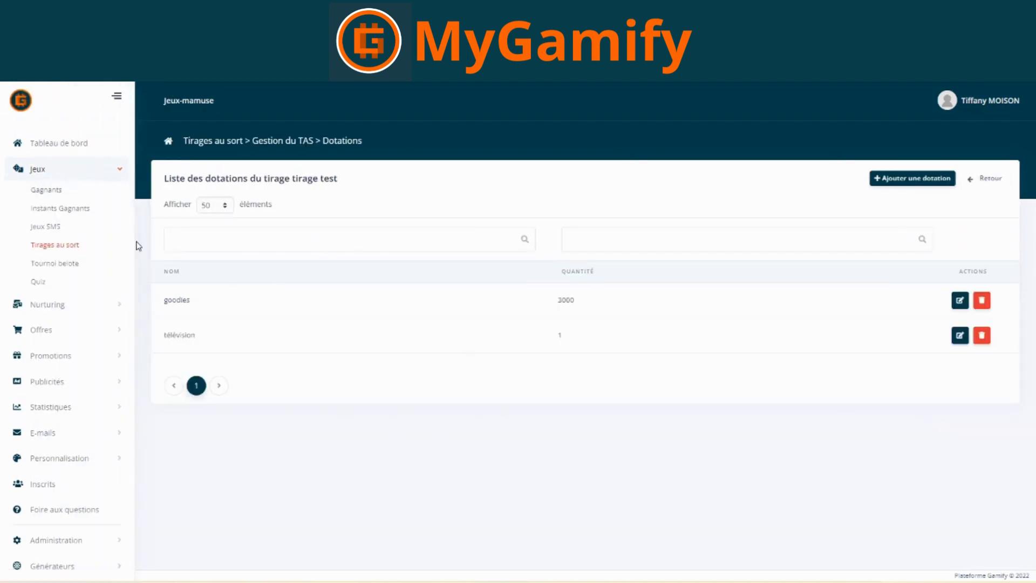
pyautogui.click(56, 246)
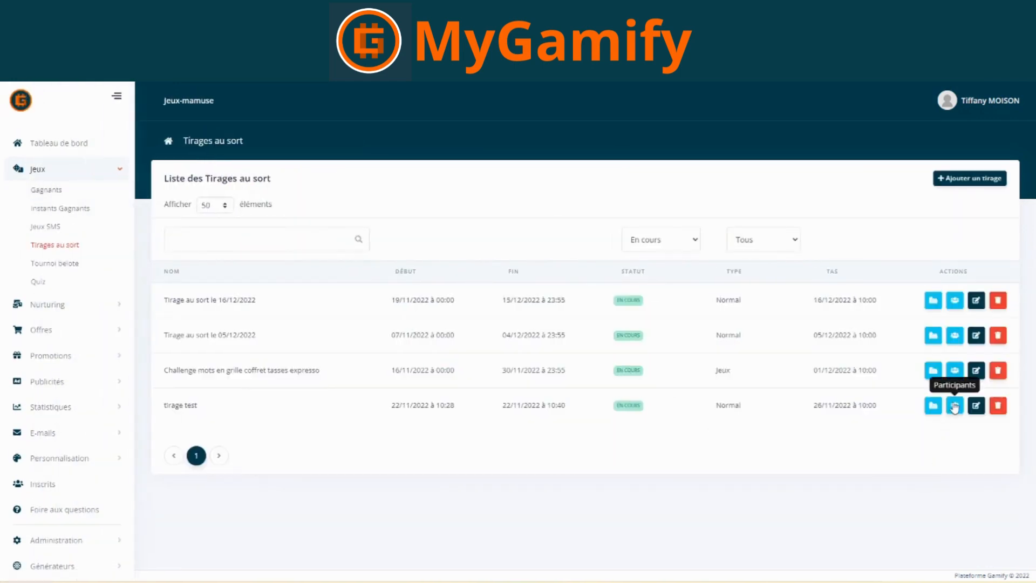
pyautogui.click(955, 409)
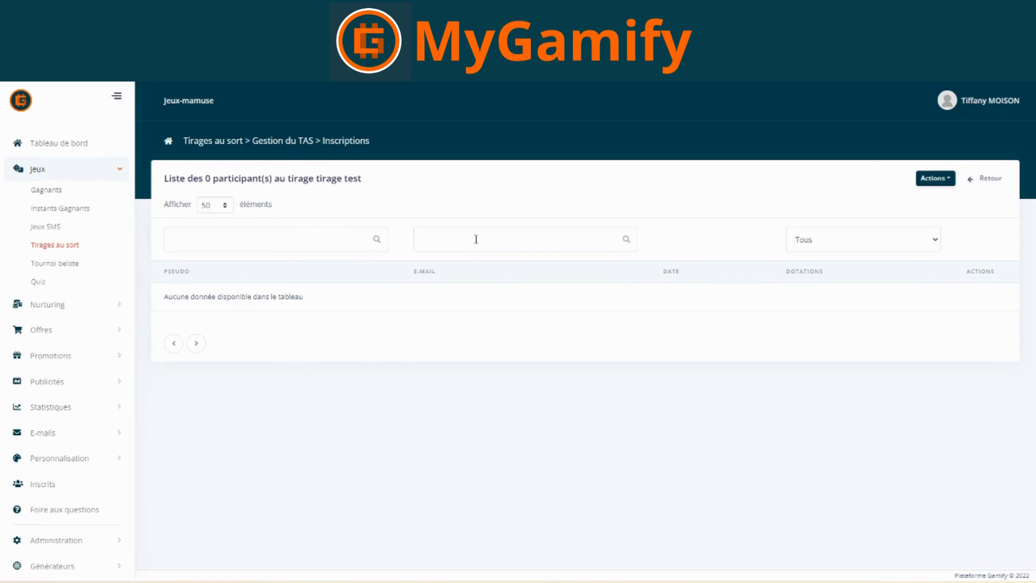
# - Filter the participants by the prize télévision (1), switch the filter to goodies (3000), and view the available export options
pyautogui.click(831, 251)
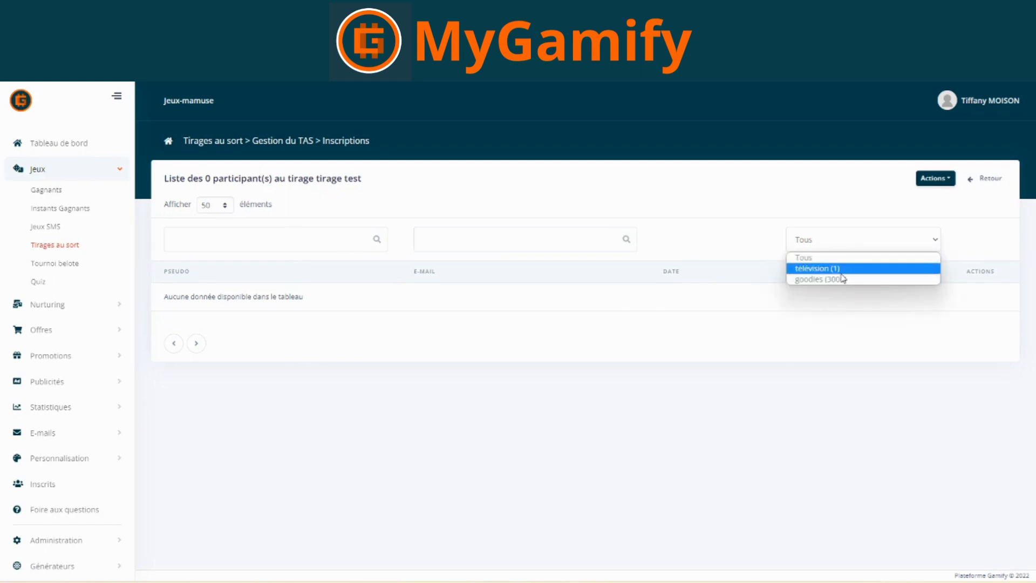
pyautogui.click(841, 268)
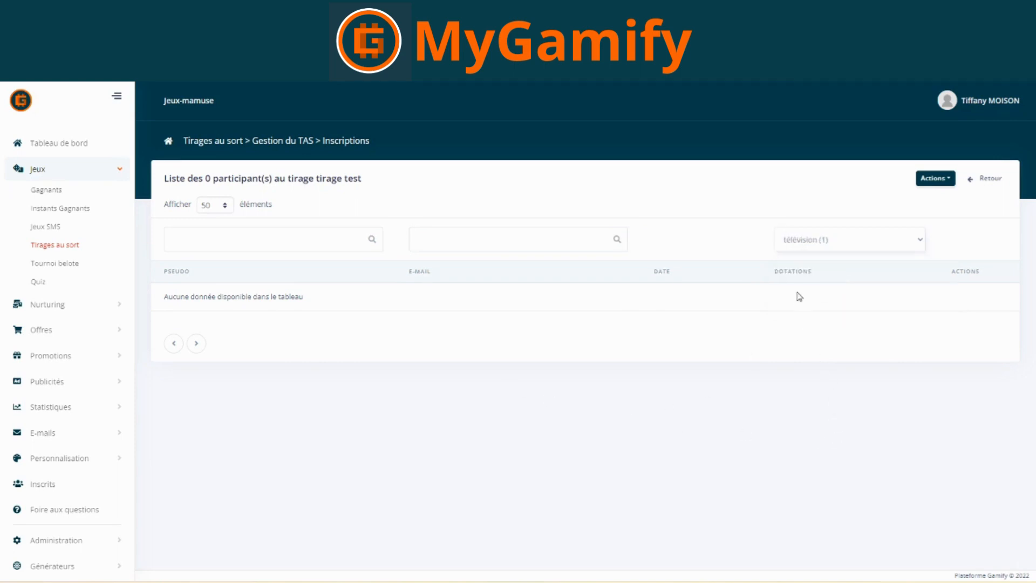
pyautogui.click(821, 251)
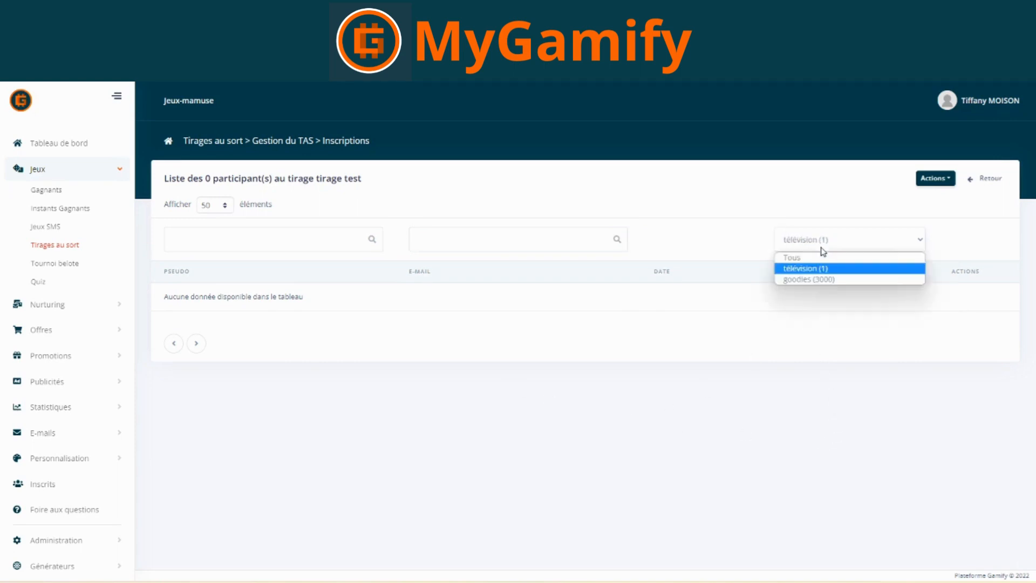
pyautogui.click(821, 281)
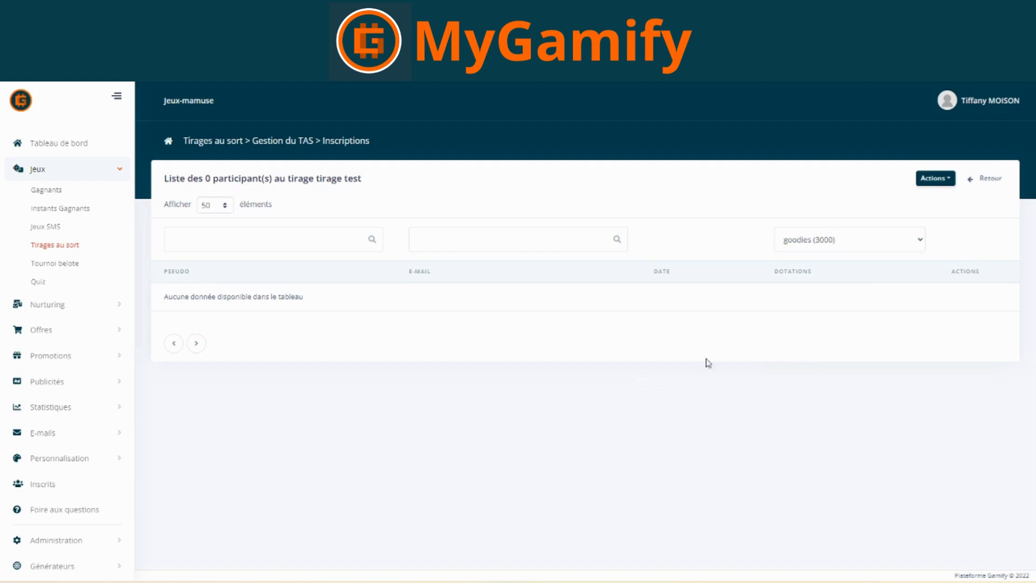
pyautogui.click(944, 181)
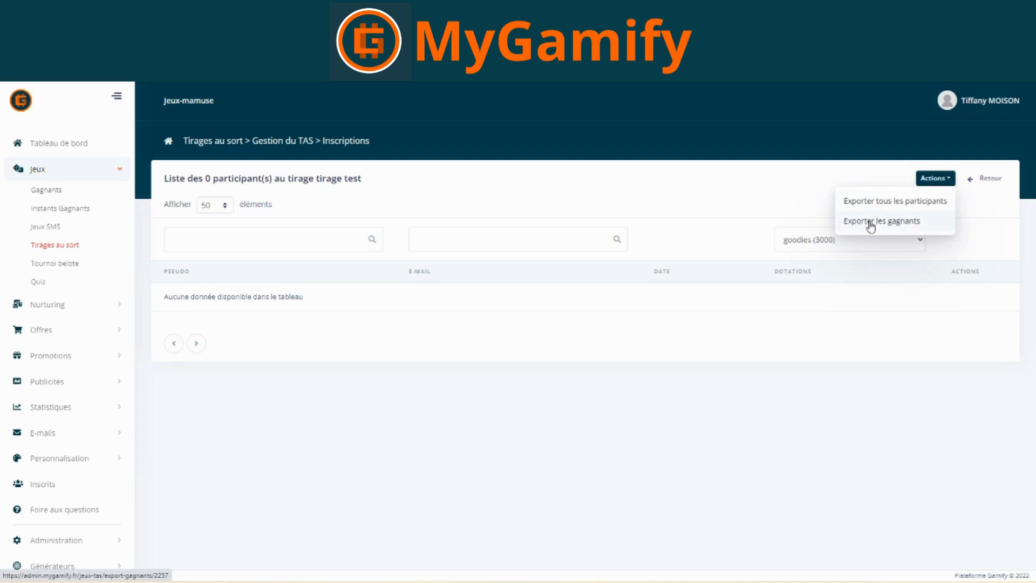
pyautogui.click(615, 204)
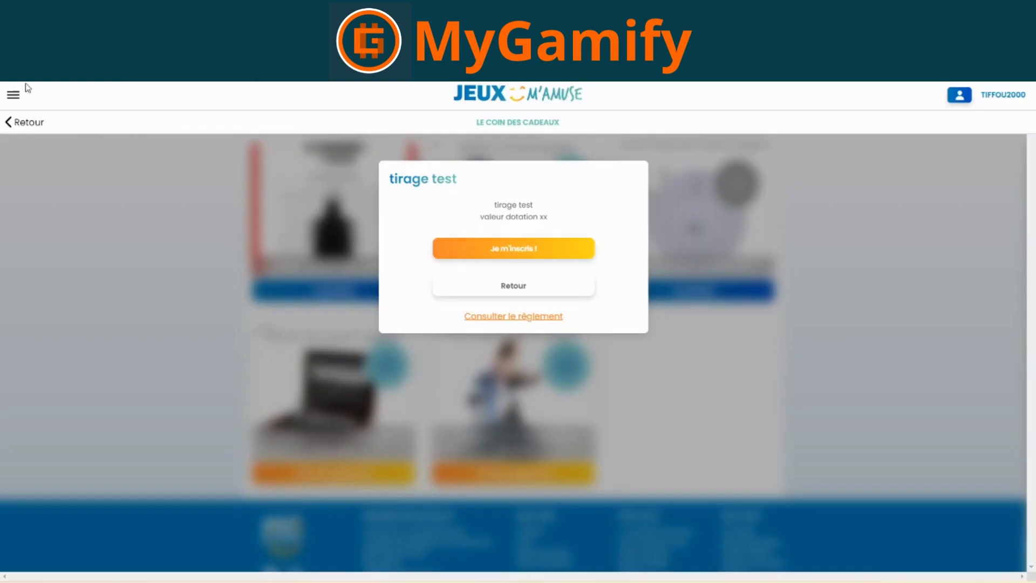
# - Refresh the public prize page and open "tirage test" for modification from the back-office list of draws
pyautogui.press('F5')
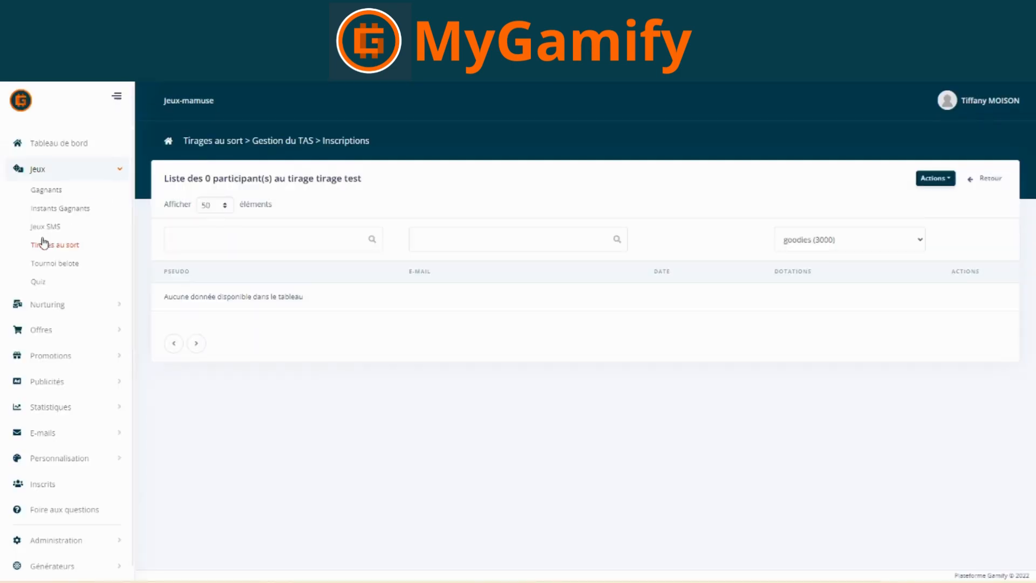
pyautogui.click(36, 246)
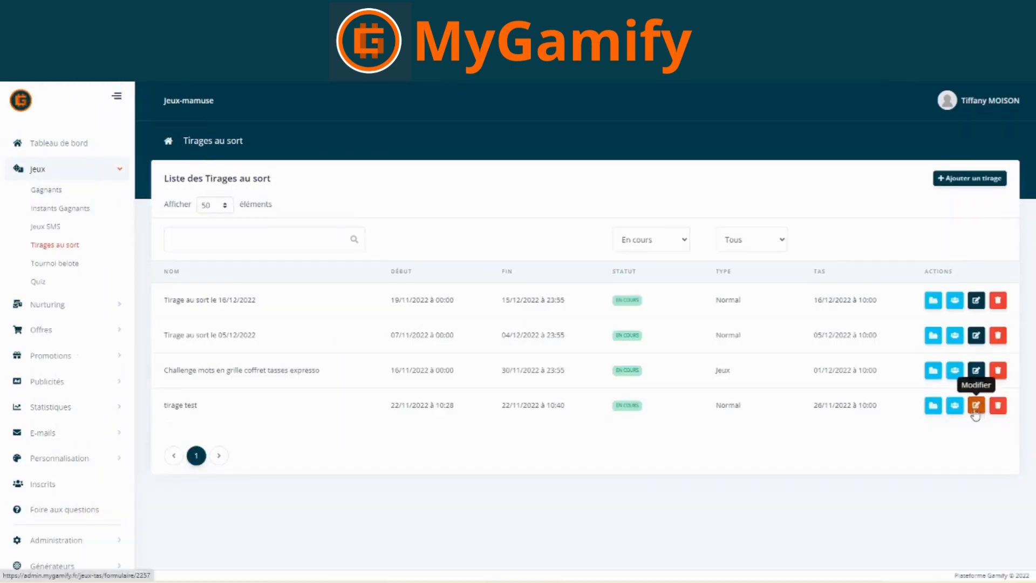
pyautogui.click(975, 406)
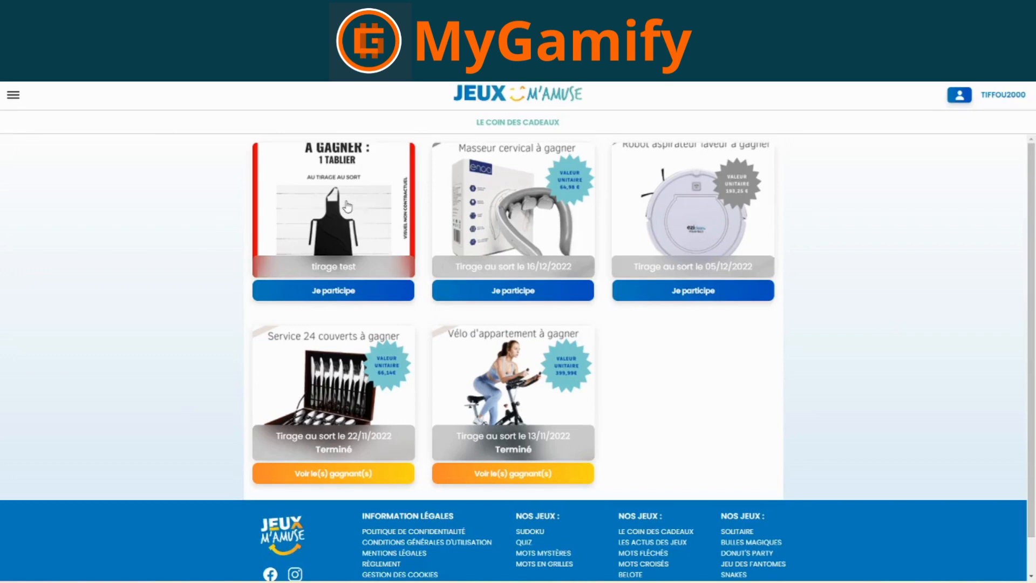
# - Open "tirage test" on the public Le coin des cadeaux page, consult its rules and register for the draw
pyautogui.click(347, 207)
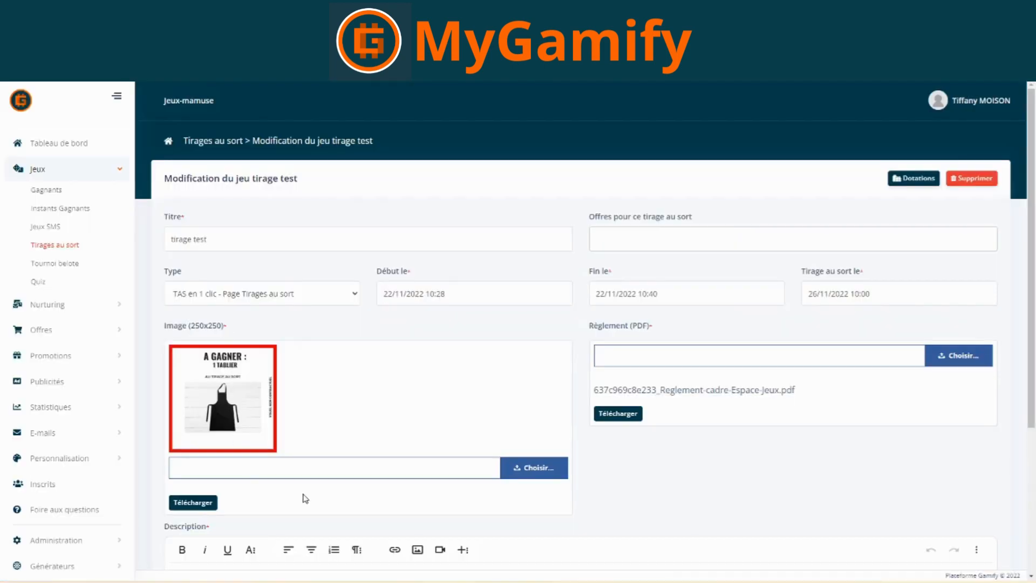
pyautogui.scroll(-2, 305, 499)
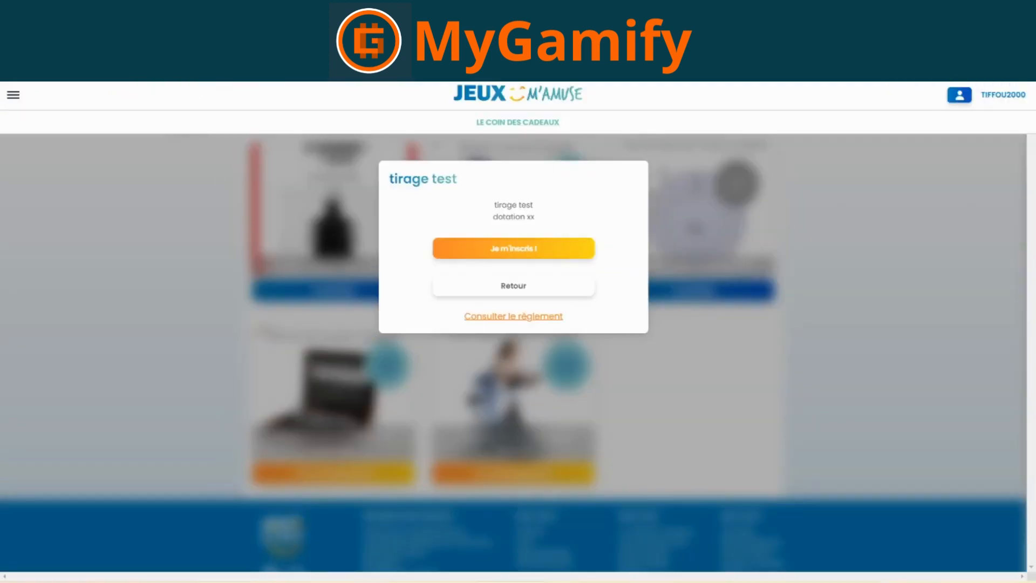
pyautogui.click(516, 318)
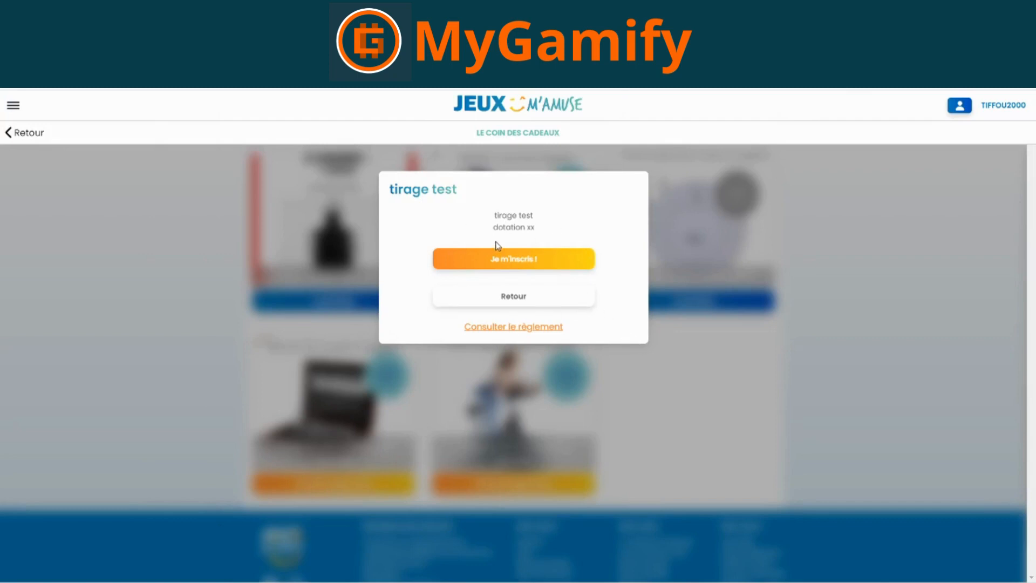
pyautogui.click(528, 262)
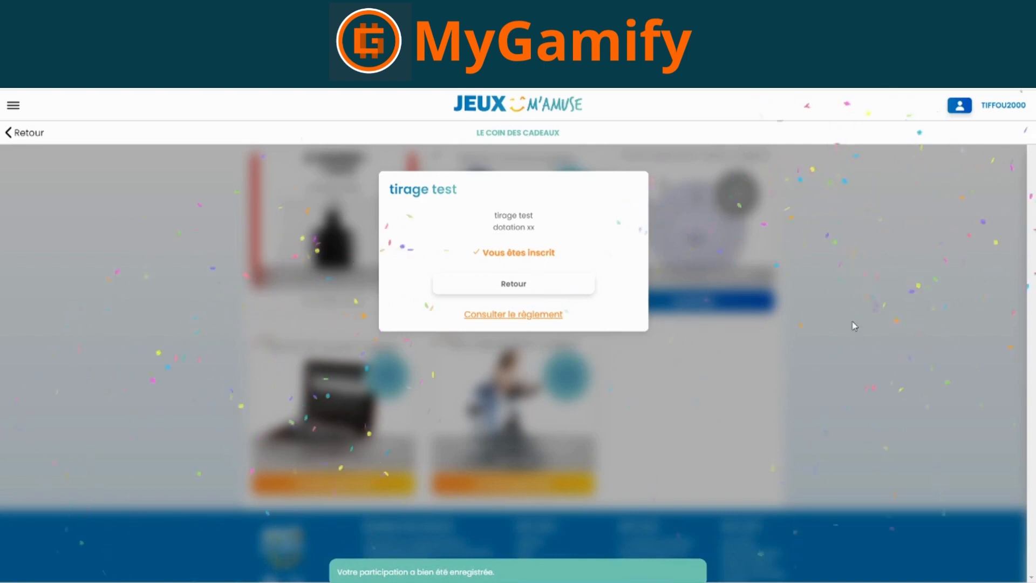